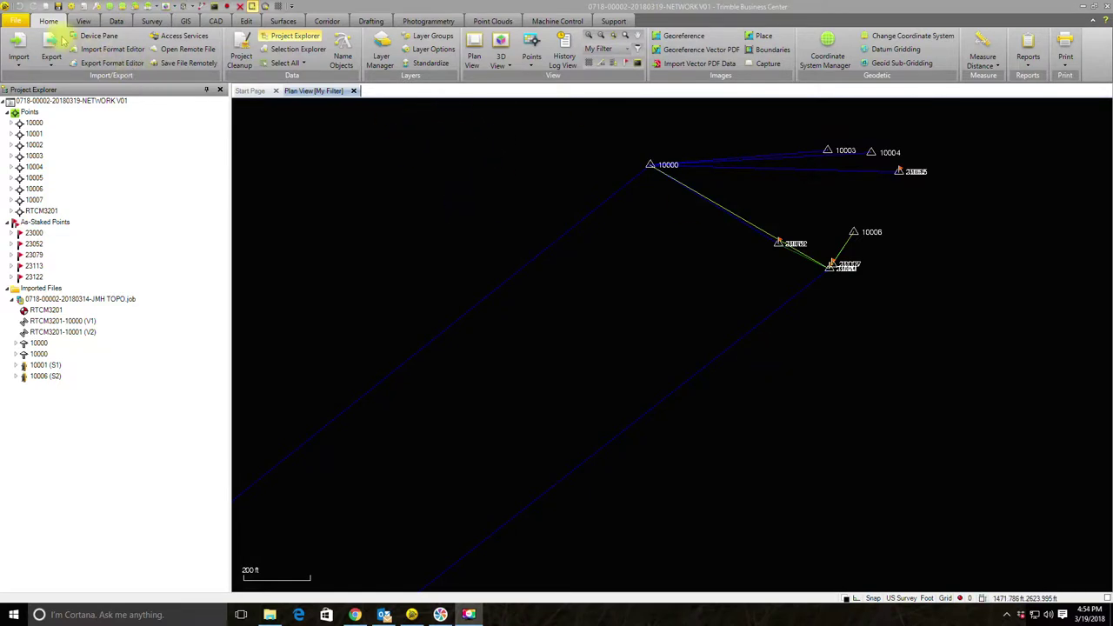
click(19, 21)
click(233, 114)
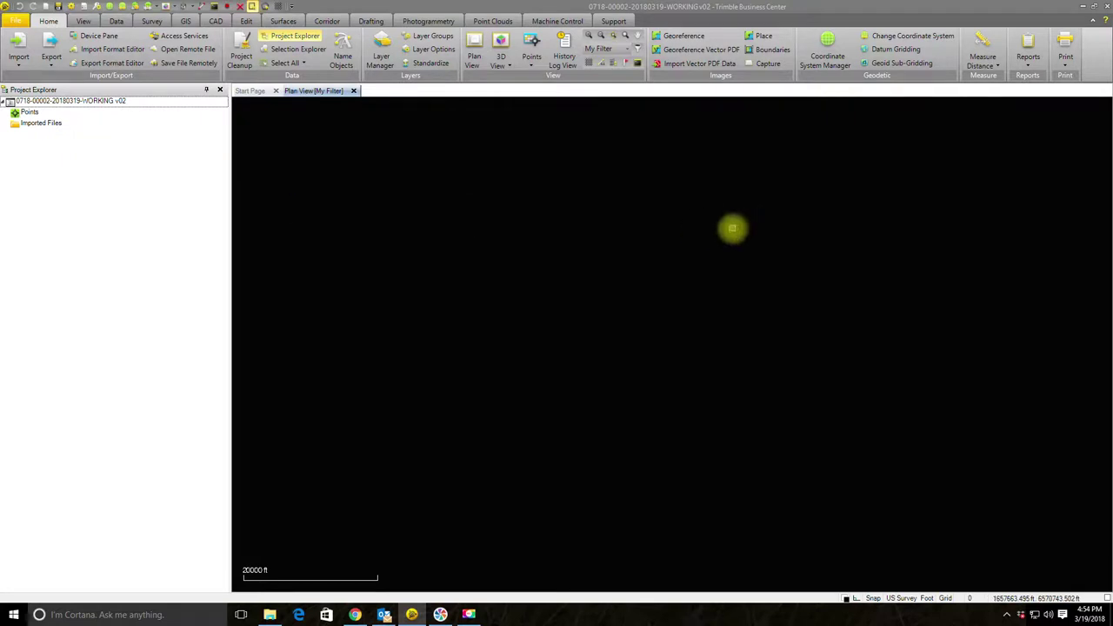
scroll(600, 226, down, 1)
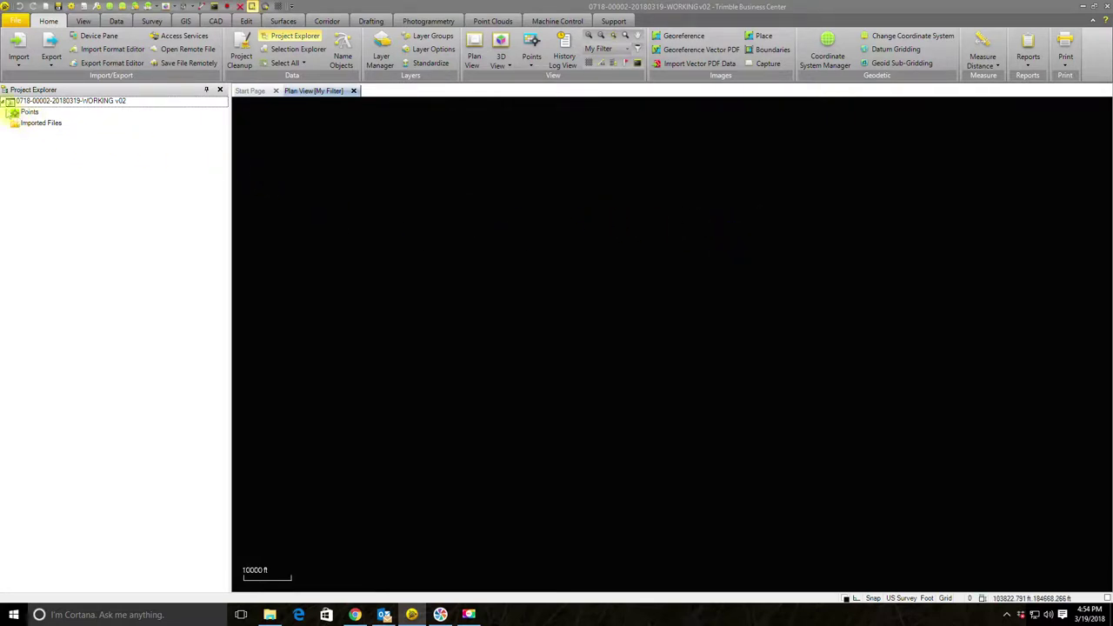
click(5, 102)
click(4, 101)
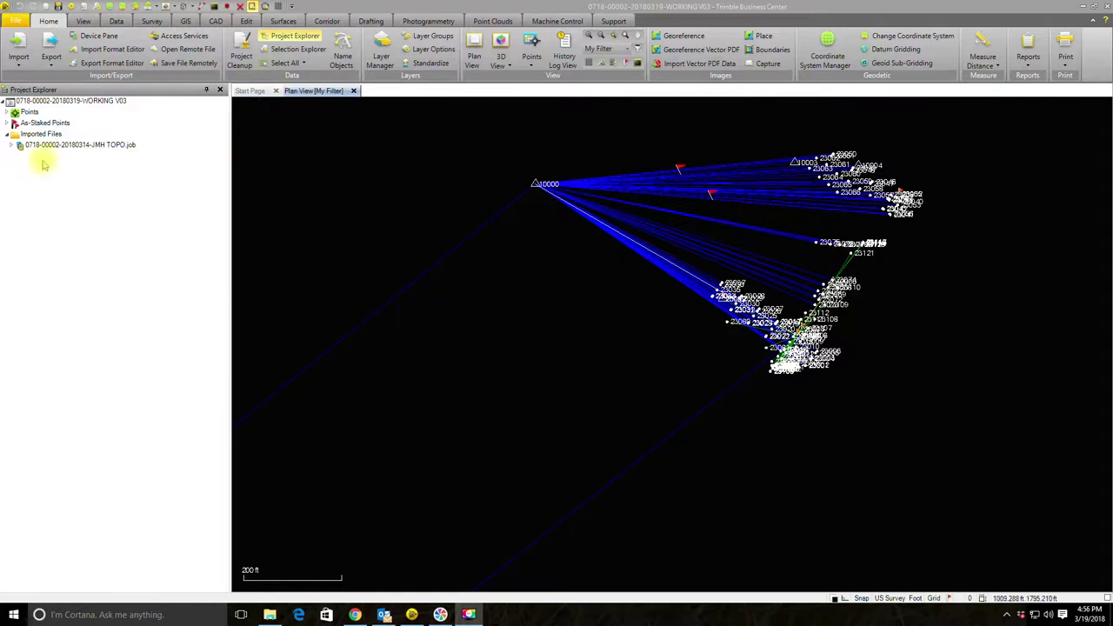
Step: Expand the imported JMH TOPO.job file and delete its four empty 10000 reference stations
click(11, 145)
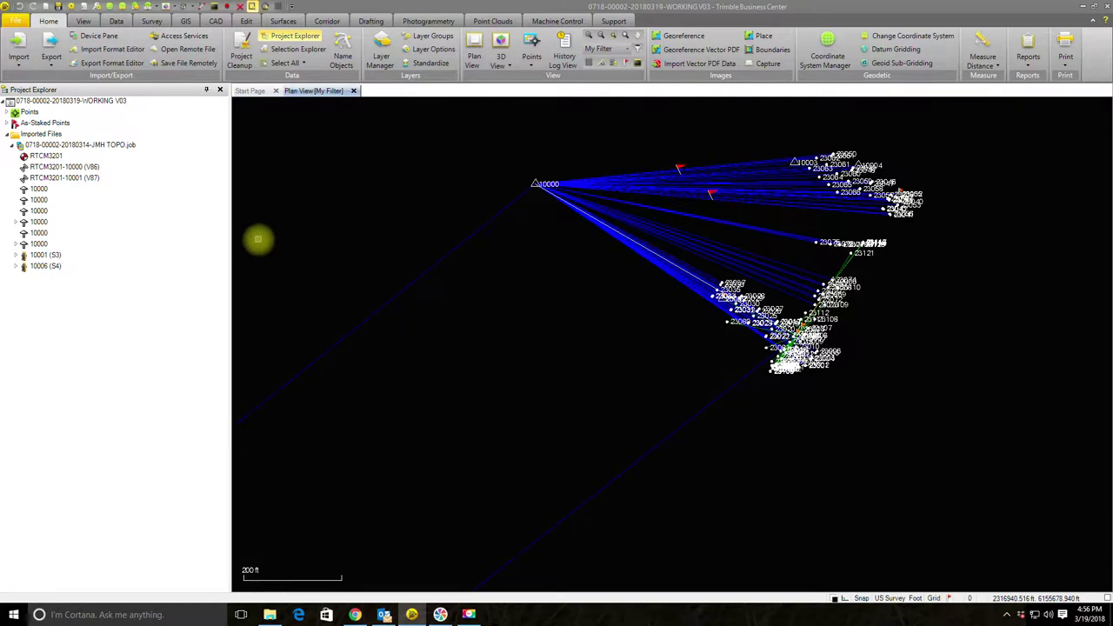
click(42, 189)
right_click(44, 190)
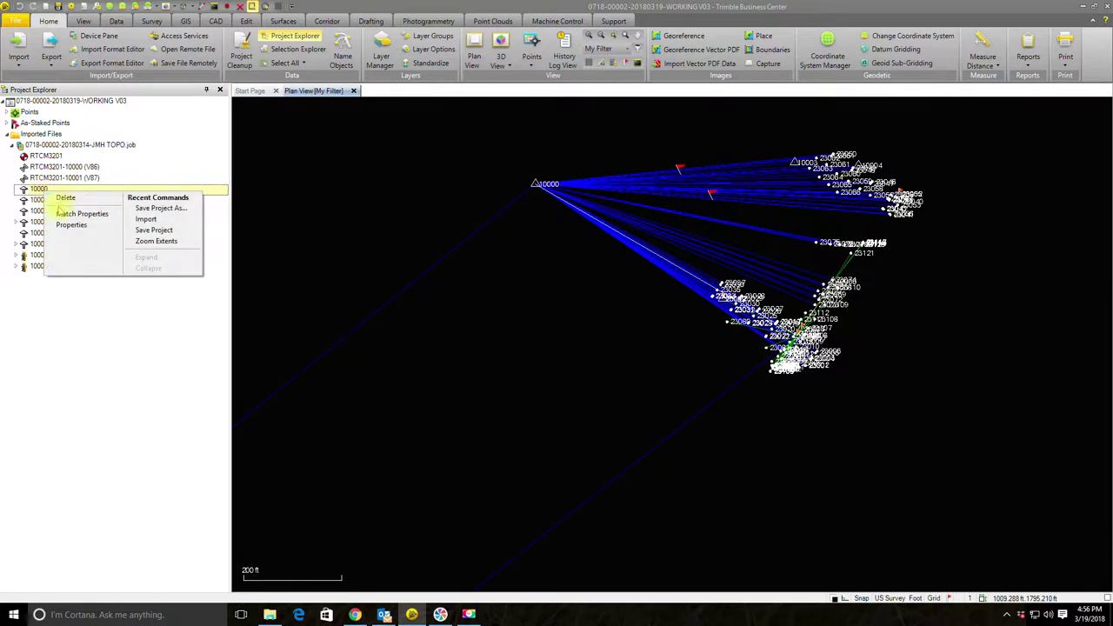
click(62, 198)
click(40, 190)
right_click(43, 191)
click(55, 197)
click(40, 190)
right_click(41, 189)
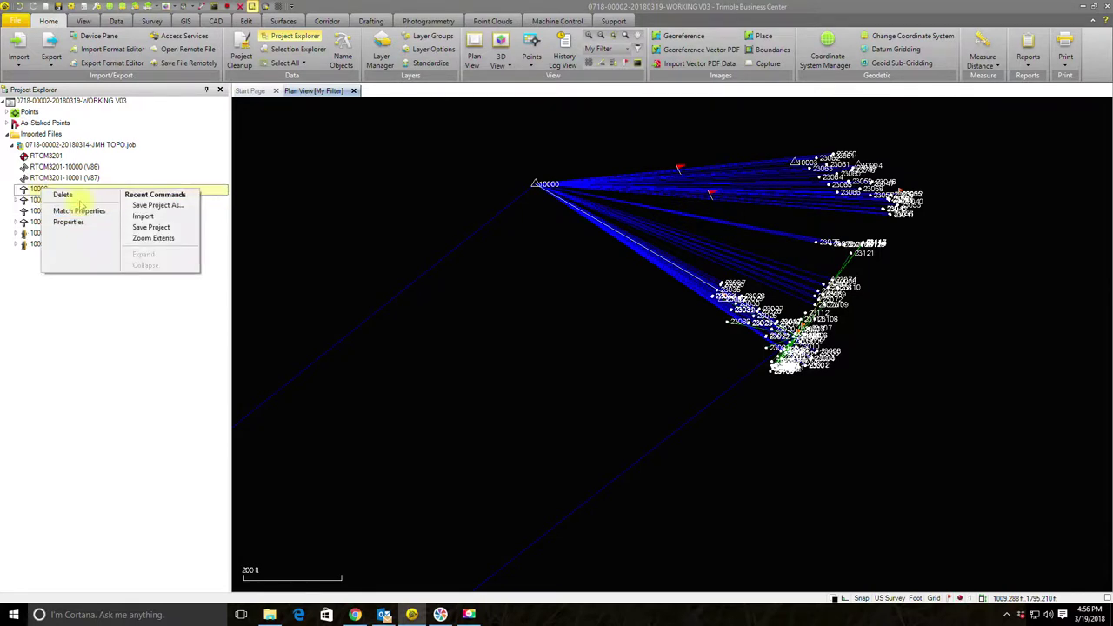
click(75, 196)
right_click(37, 201)
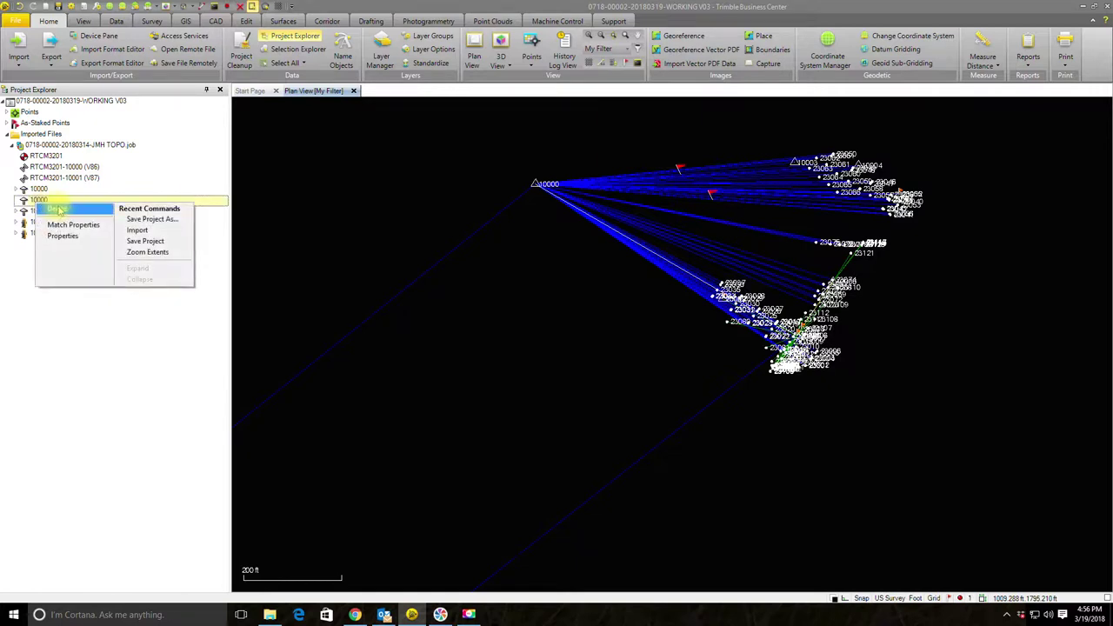
click(59, 210)
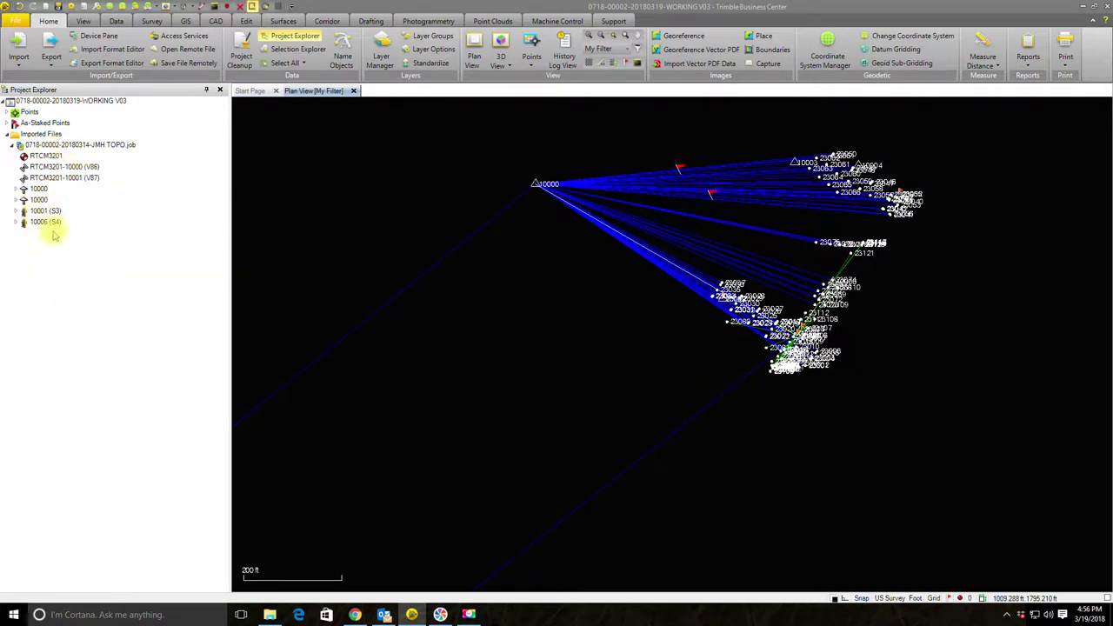
Step: Examine the imported job's vectors in the plan view, from the site out to the distant RTCM3201 base
click(120, 145)
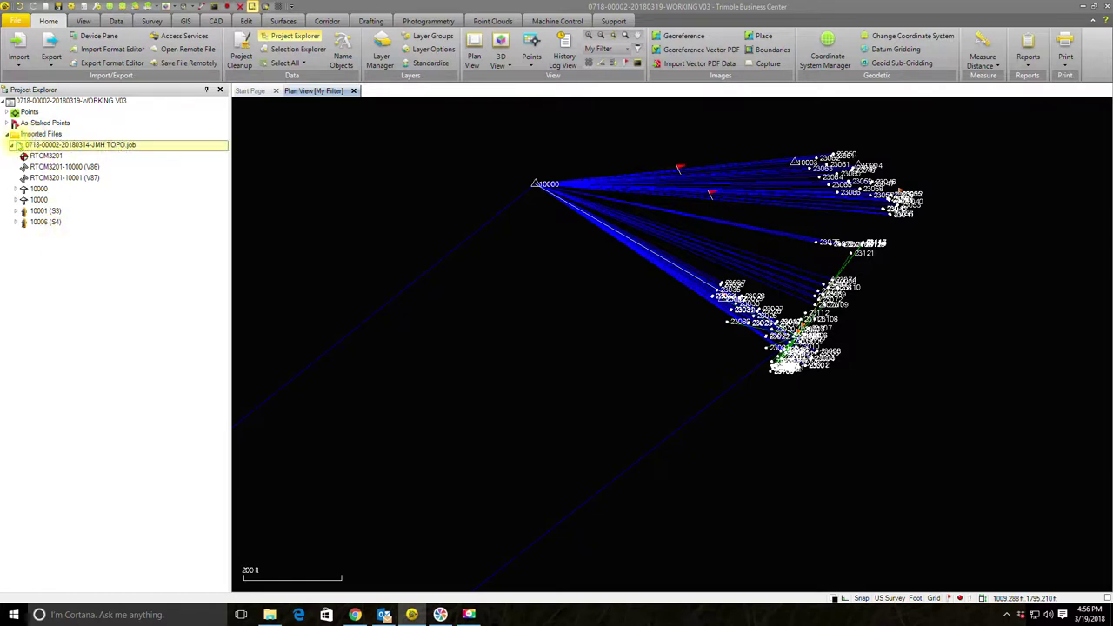
click(12, 145)
click(12, 145)
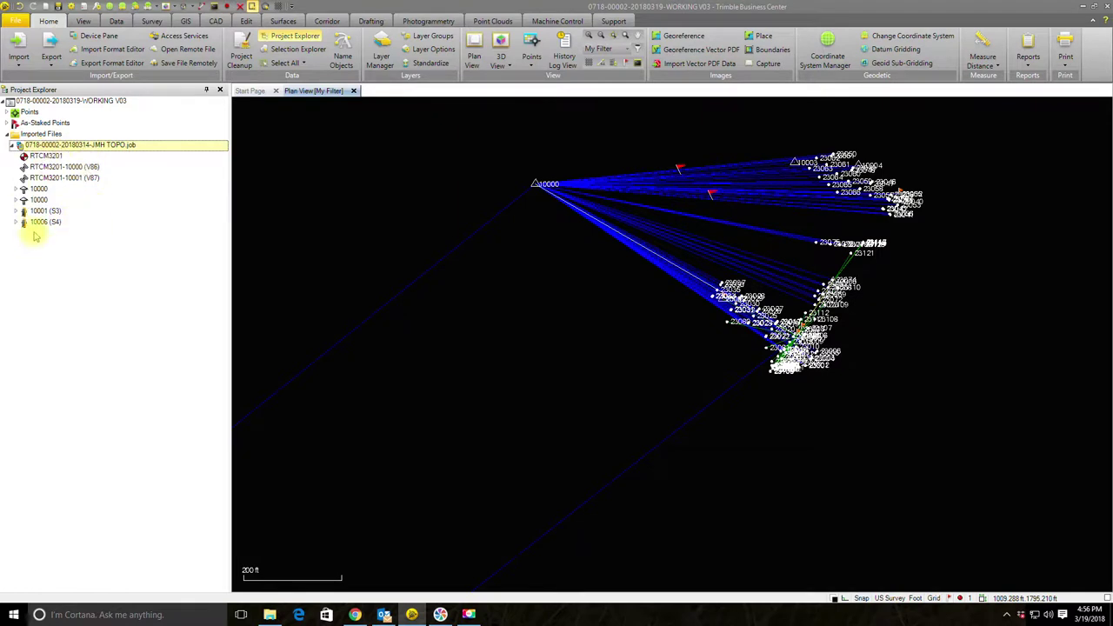
scroll(377, 258, down, 4)
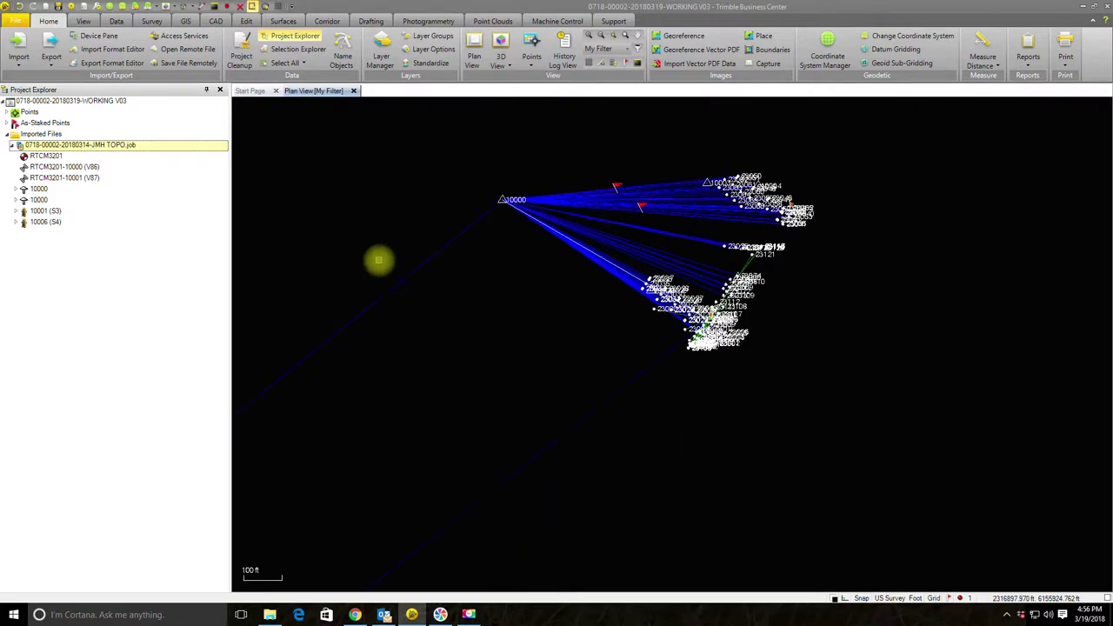
scroll(527, 219, down, 10)
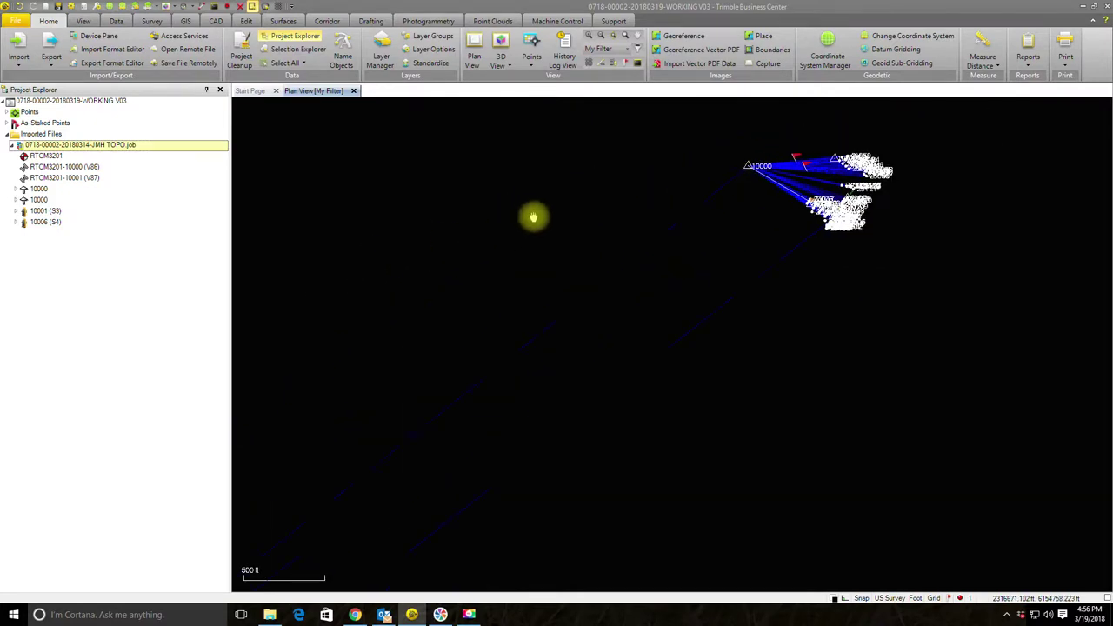
middle_drag(345, 279, 765, 145)
scroll(659, 278, down, 3)
scroll(659, 279, down, 4)
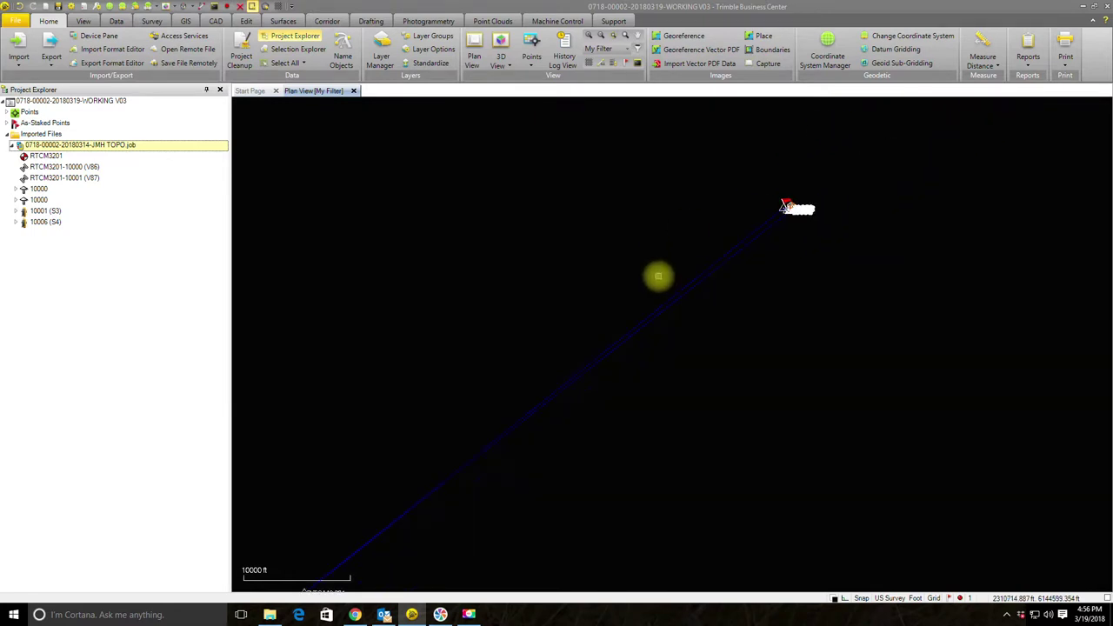
scroll(530, 387, up, 2)
scroll(574, 314, up, 3)
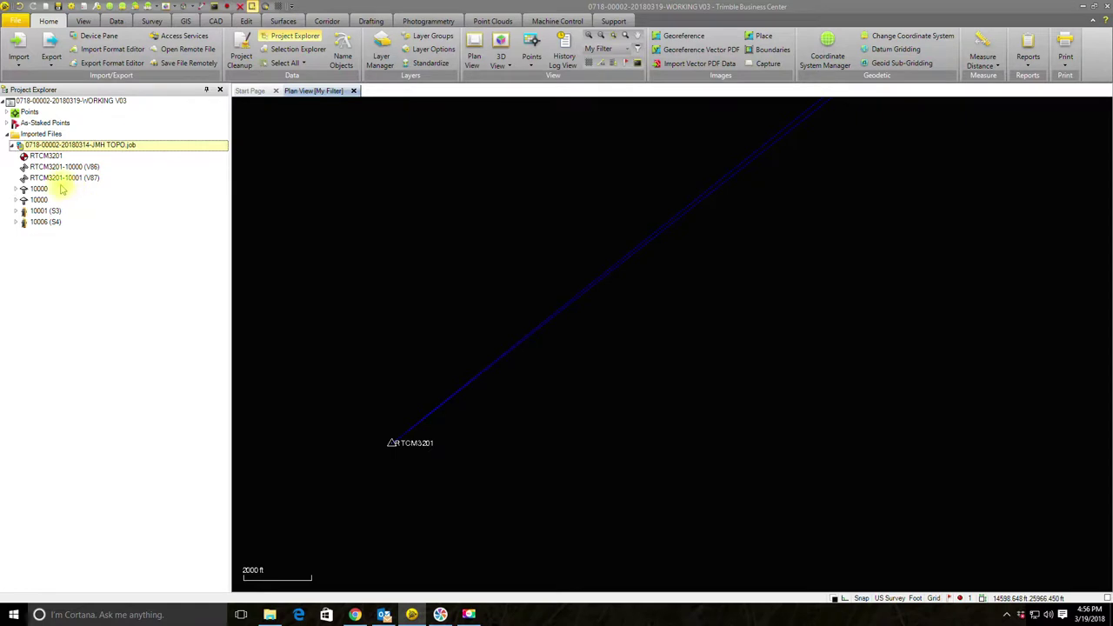
Step: Inspect the properties of the RTK vectors RTCM3201-10000 and RTCM3201-10001
click(41, 156)
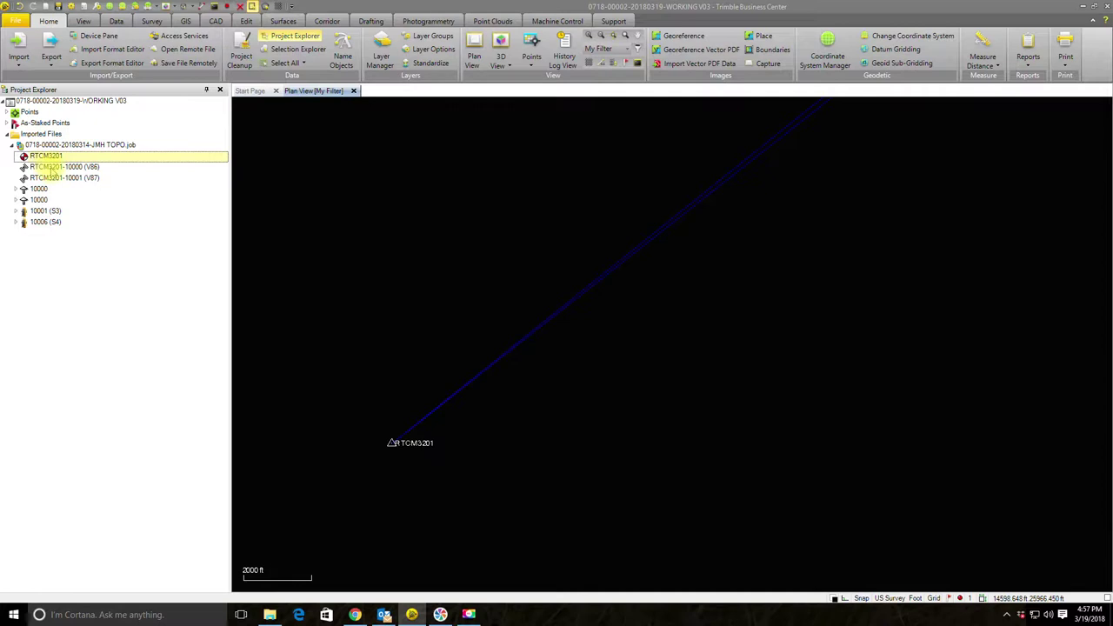
click(50, 167)
right_click(50, 166)
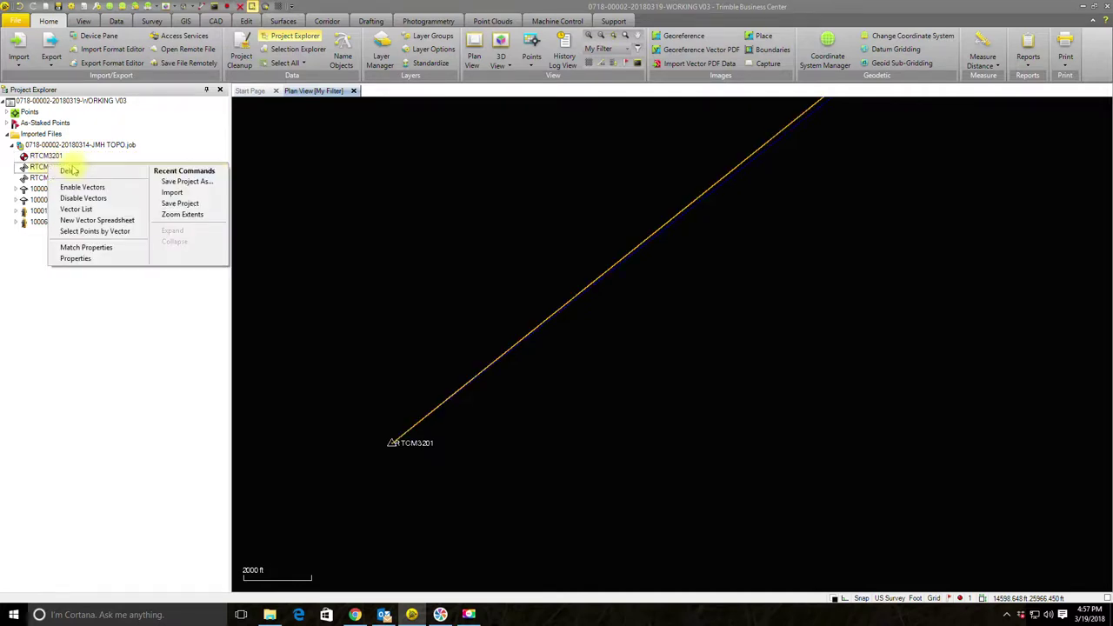
click(78, 259)
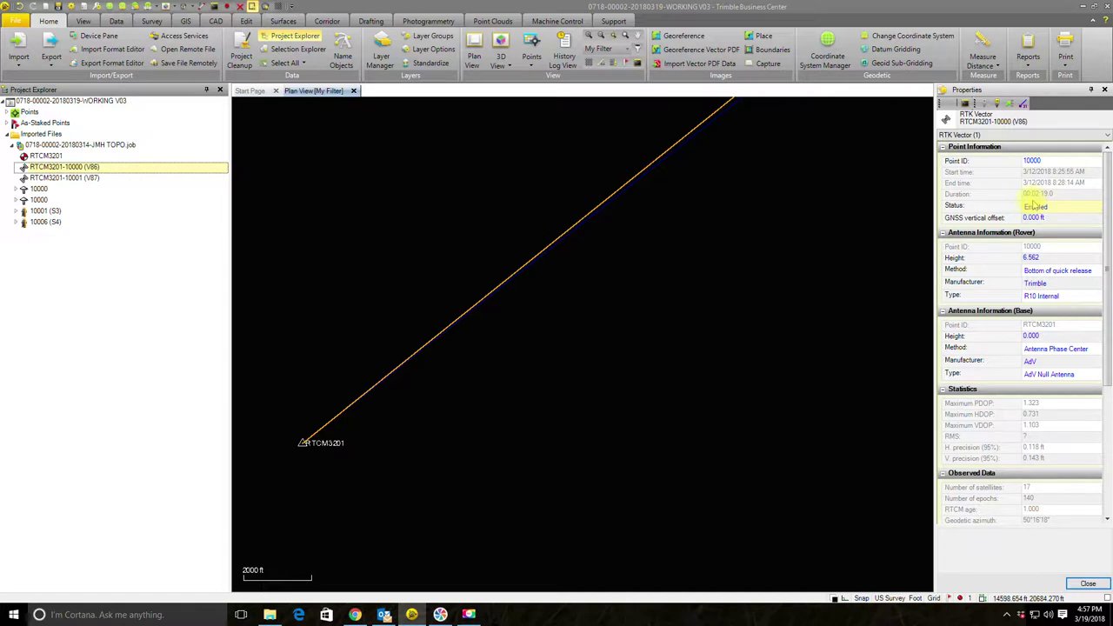
click(88, 178)
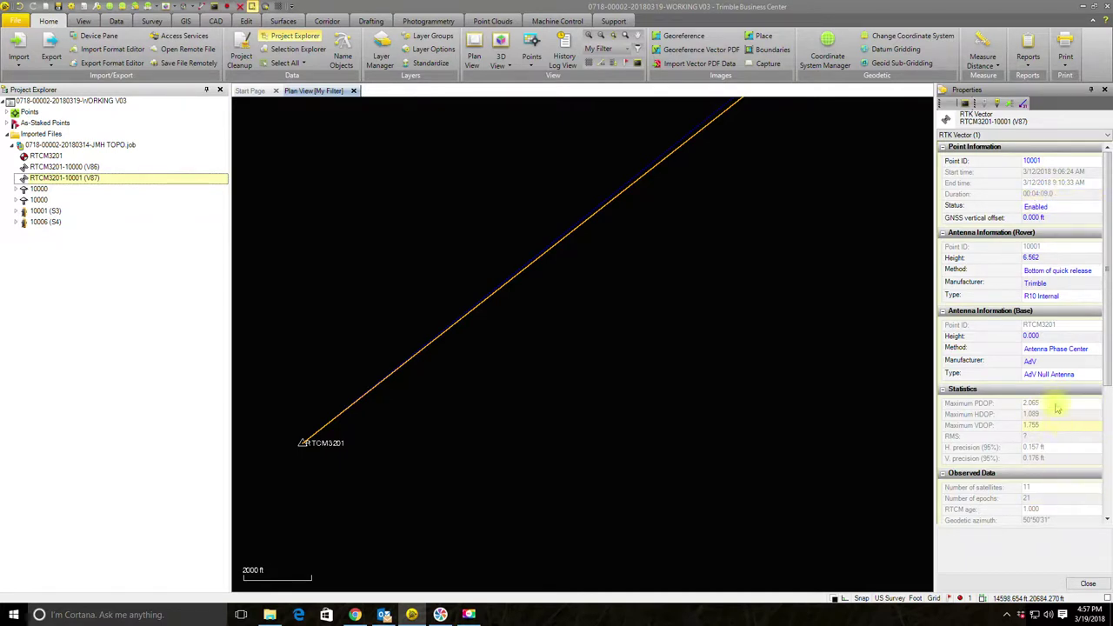
click(16, 189)
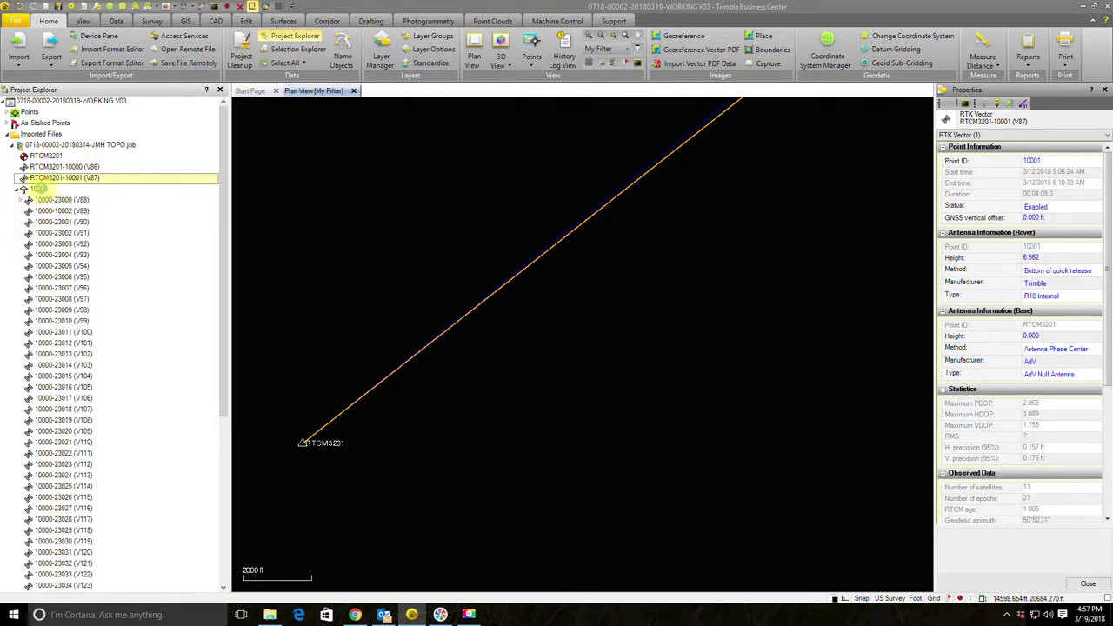
click(40, 189)
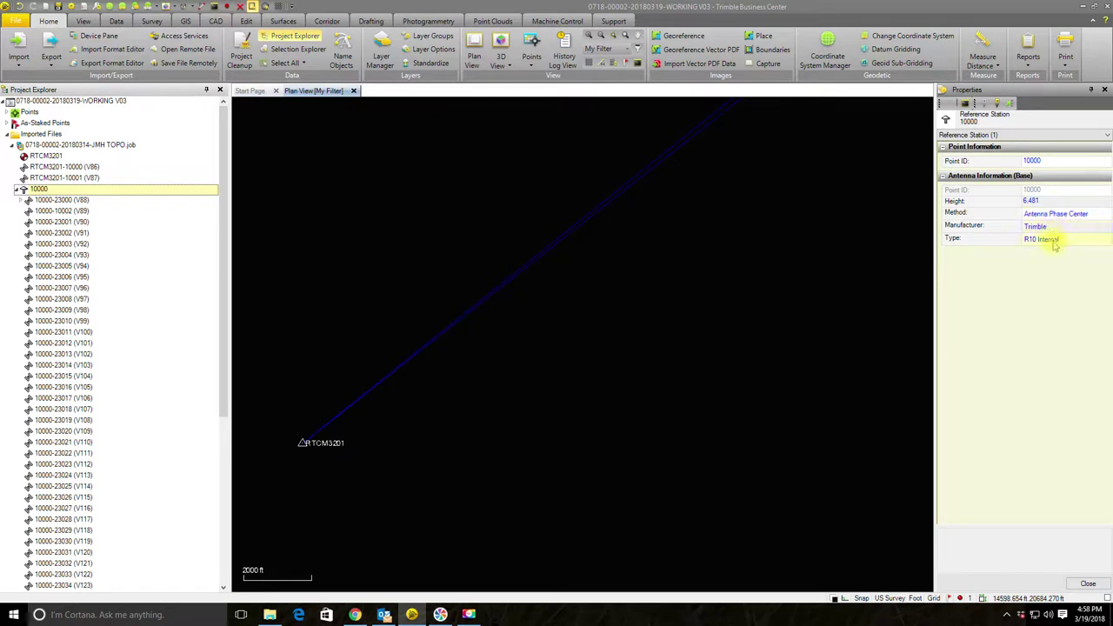
click(66, 200)
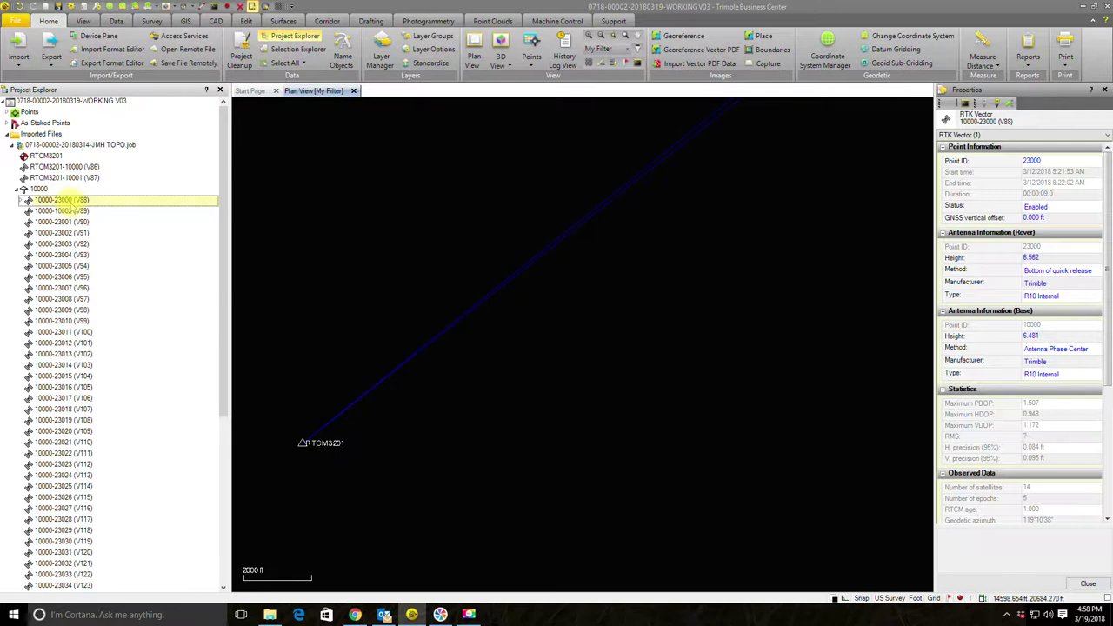
Step: Review the RTCM3201 base coordinate and compare the vectors from it to points 10000 and 10001
click(49, 157)
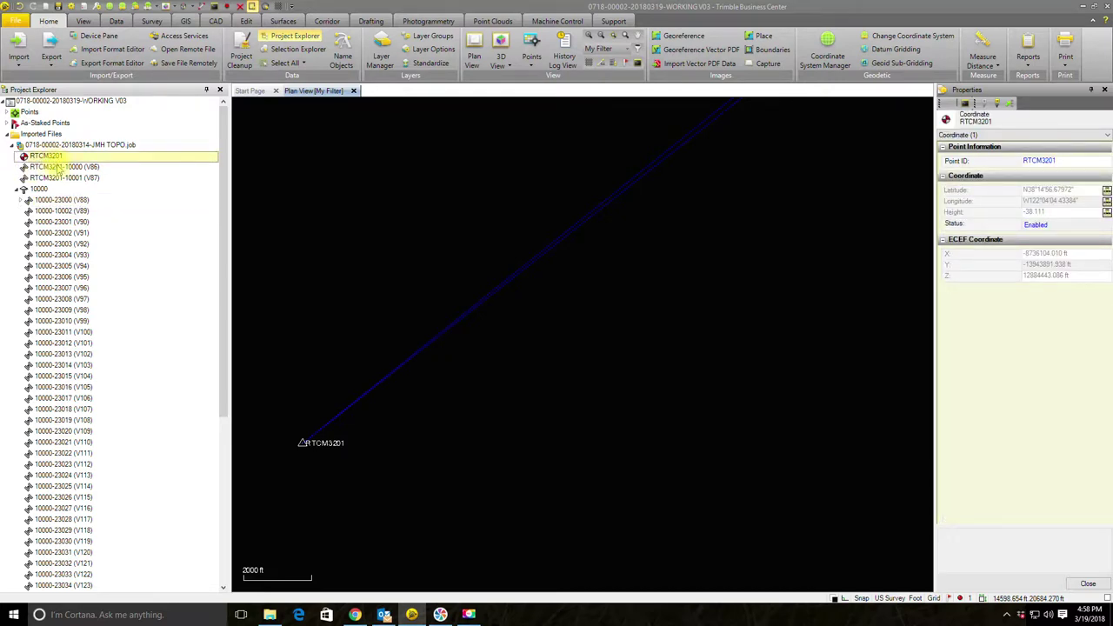
click(57, 167)
click(59, 177)
click(57, 167)
click(59, 177)
click(57, 166)
click(58, 177)
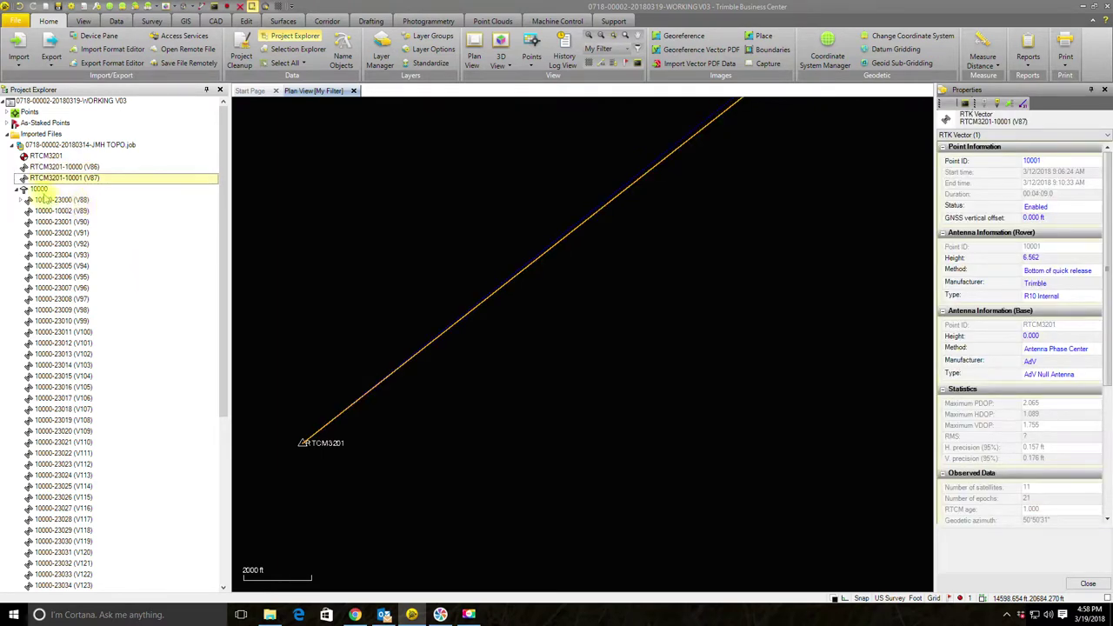
Step: Select the first 10000 reference station and examine the vectors radiating from it in the plan view
click(39, 189)
scroll(695, 270, up, 3)
middle_drag(838, 278, 415, 512)
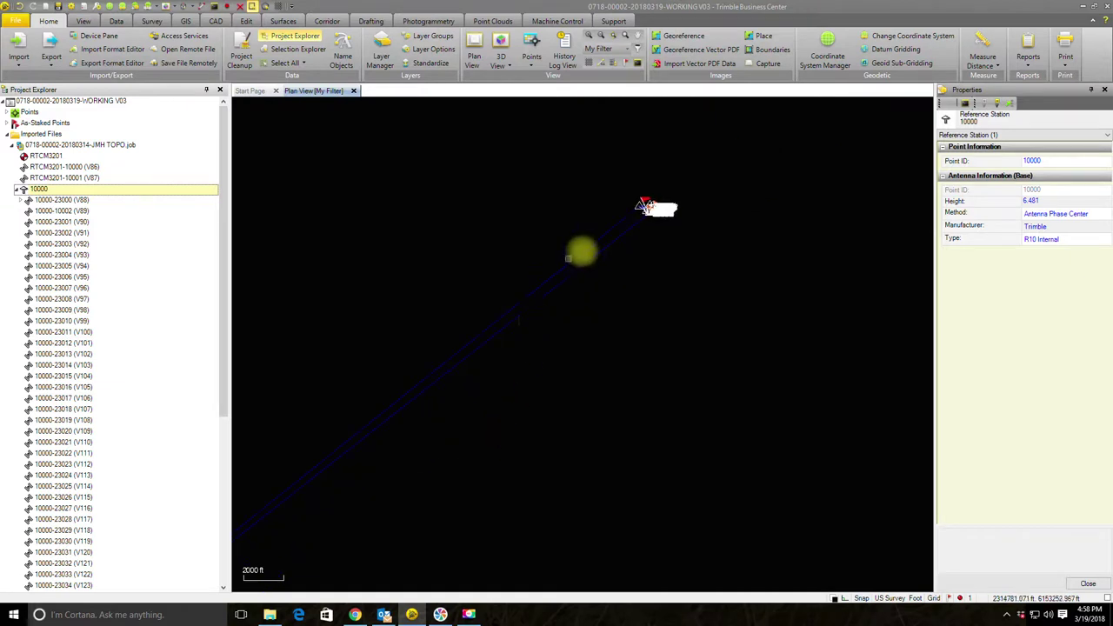
scroll(661, 178, up, 2)
scroll(614, 198, up, 5)
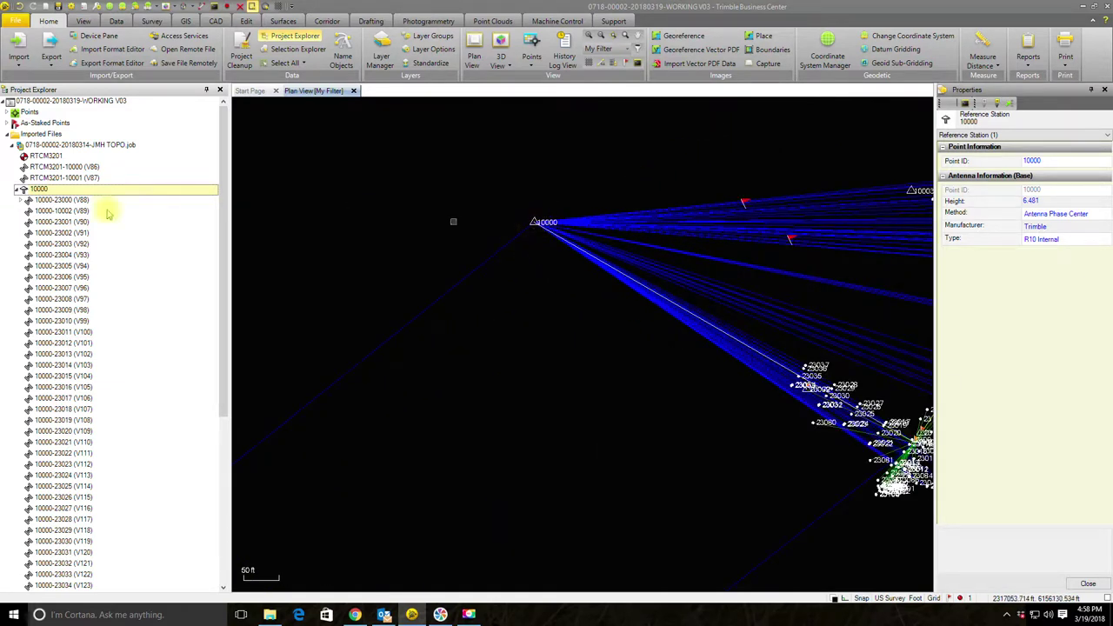
middle_drag(688, 403, 503, 348)
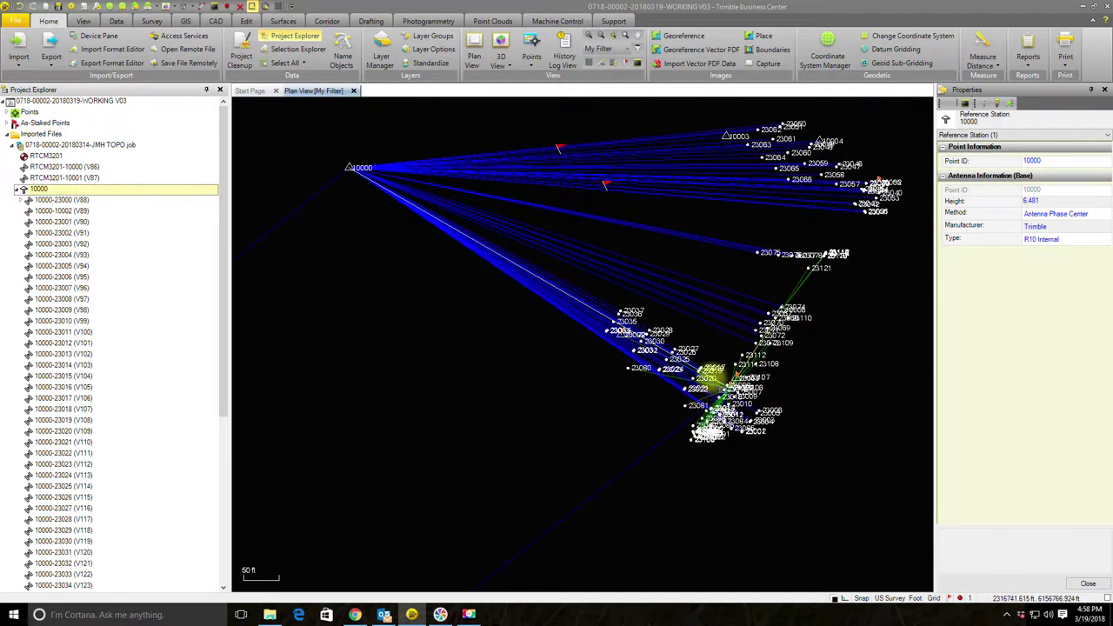
click(60, 200)
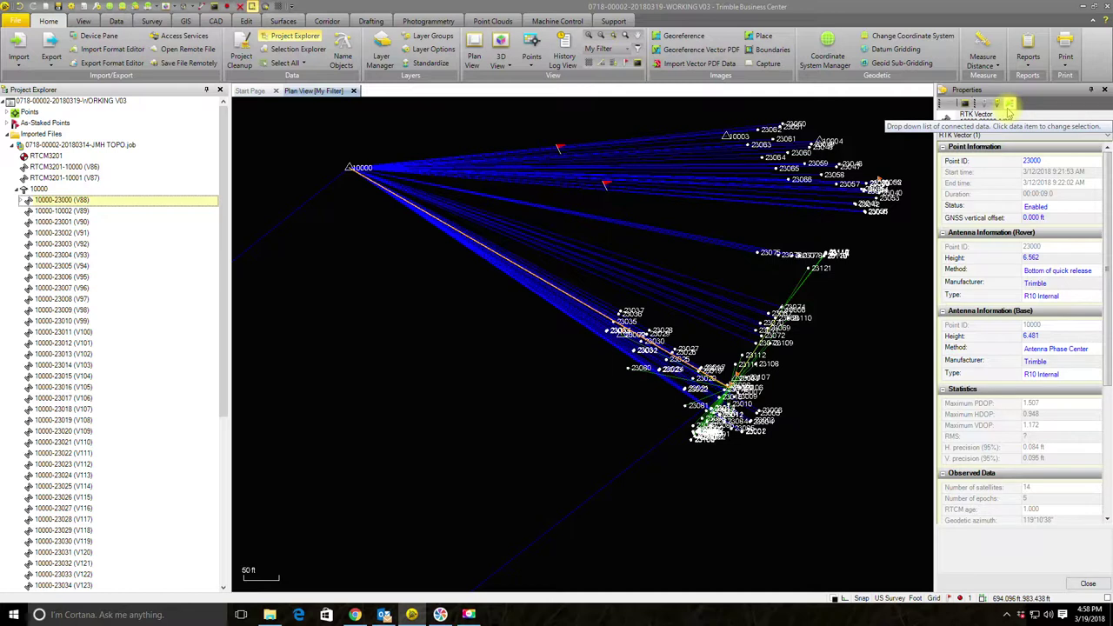
click(1008, 106)
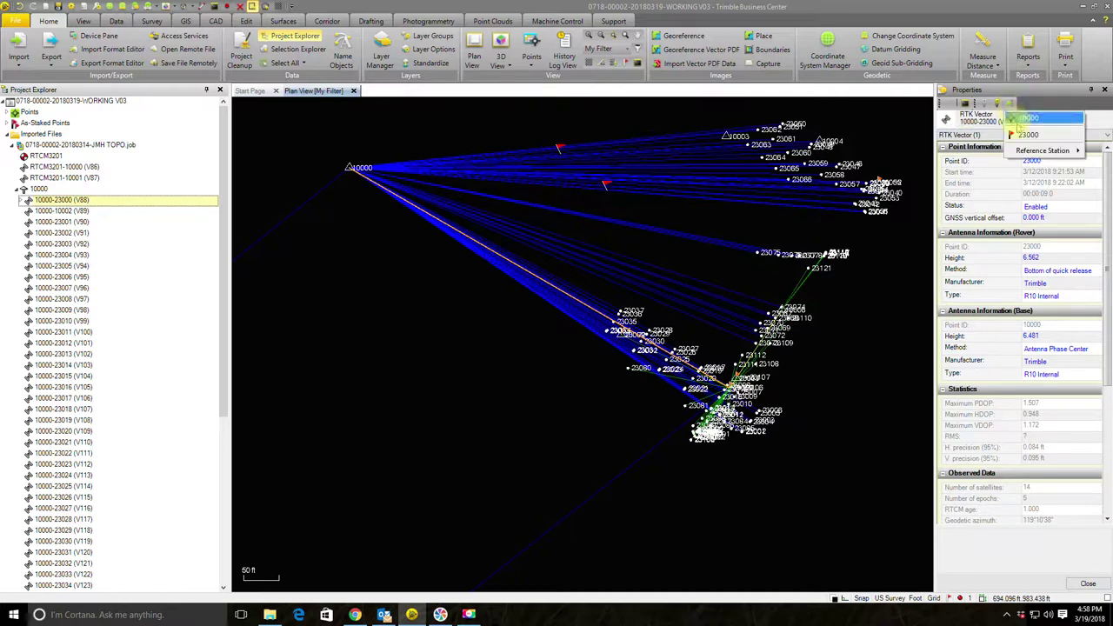
click(1021, 135)
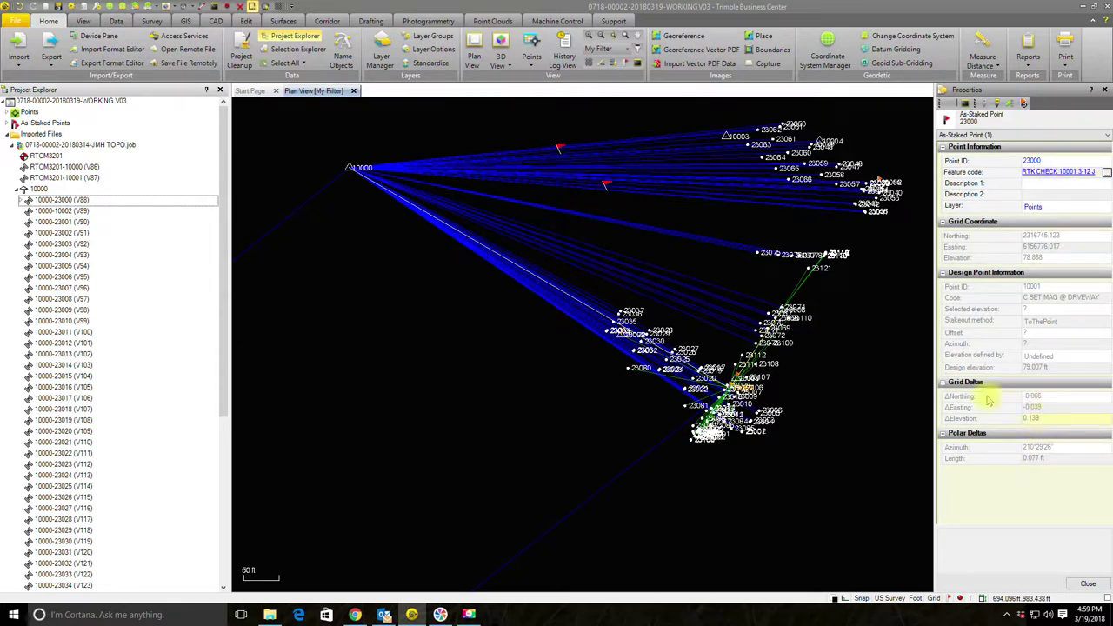
click(61, 200)
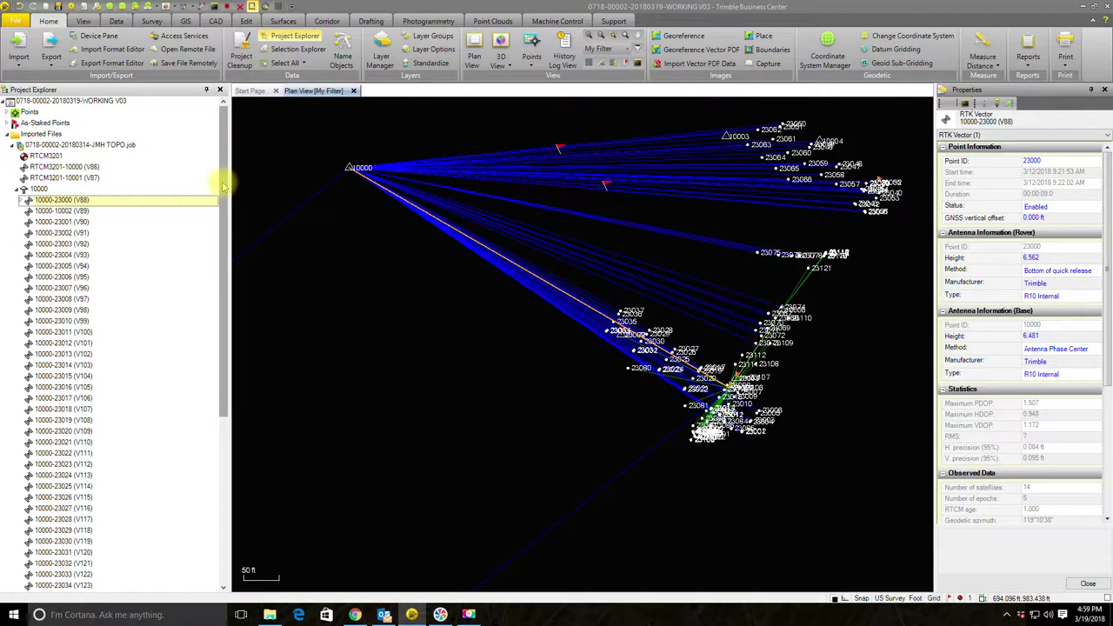
drag(223, 187, 231, 377)
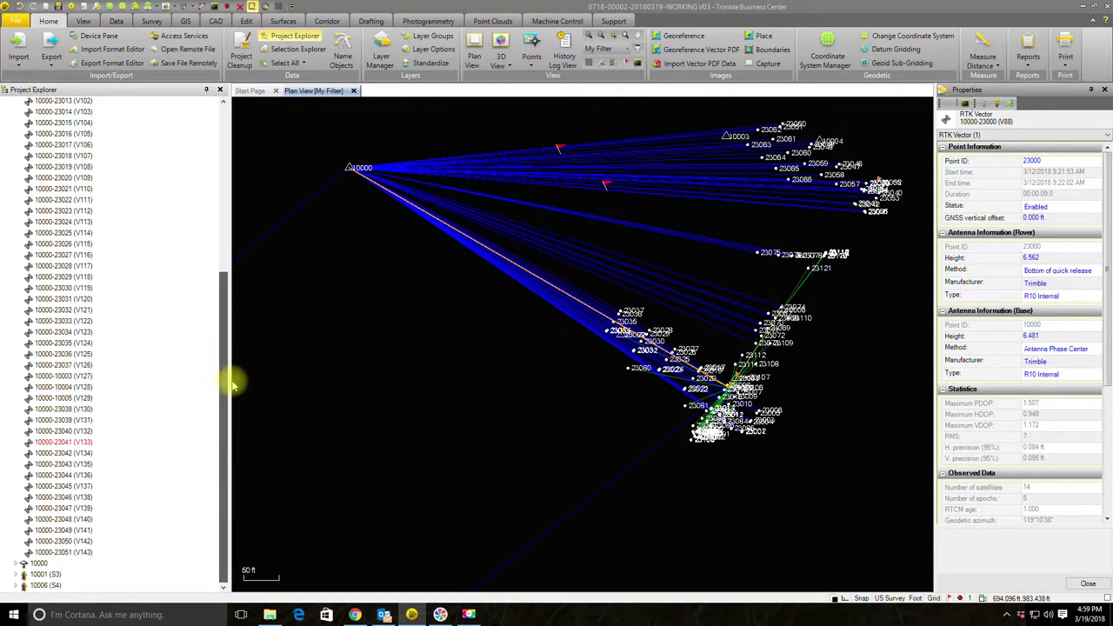
click(53, 553)
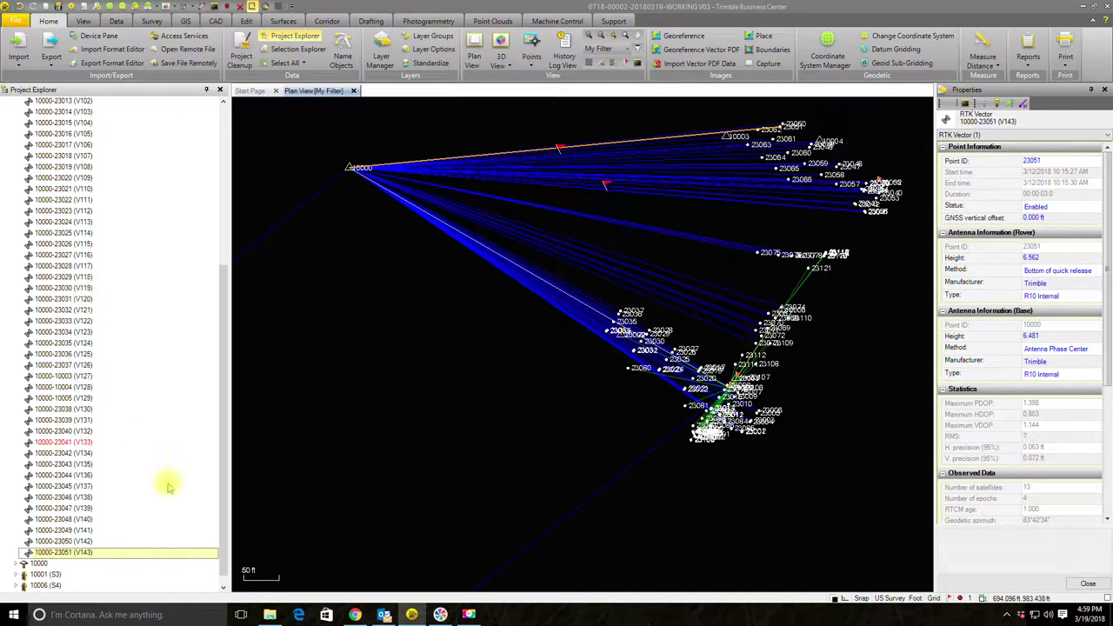
click(17, 563)
scroll(82, 397, down, 6)
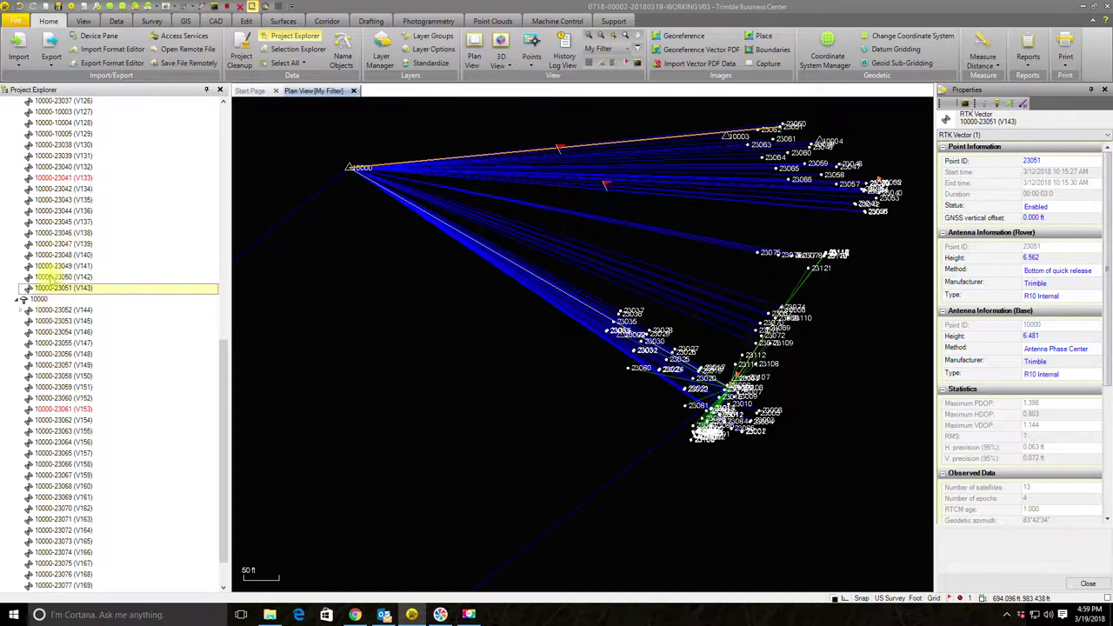
scroll(89, 351, down, 1)
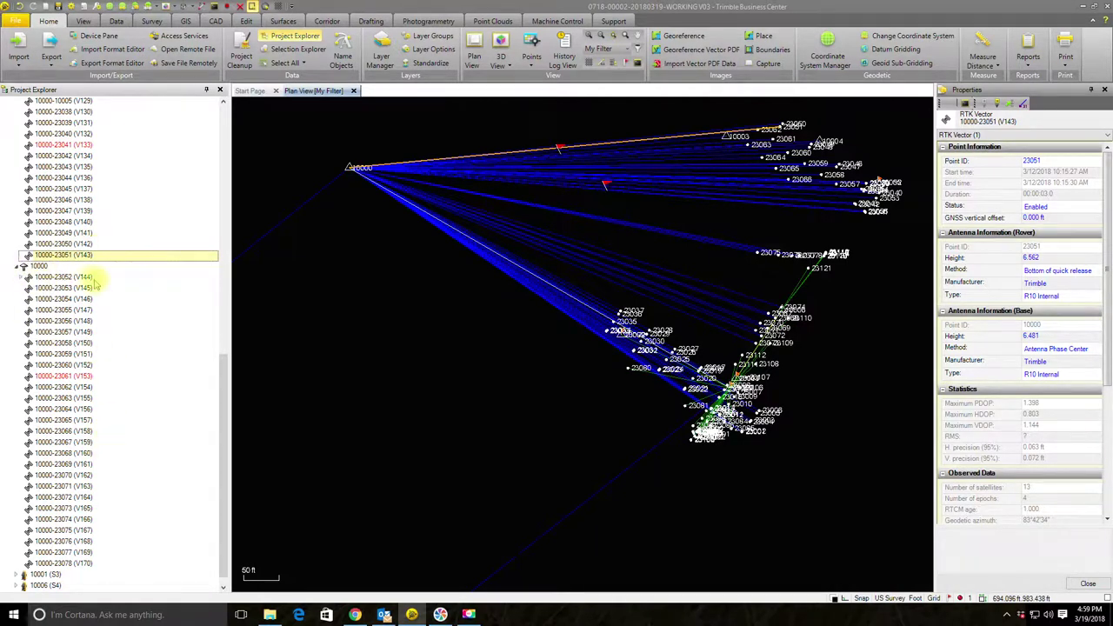
click(76, 563)
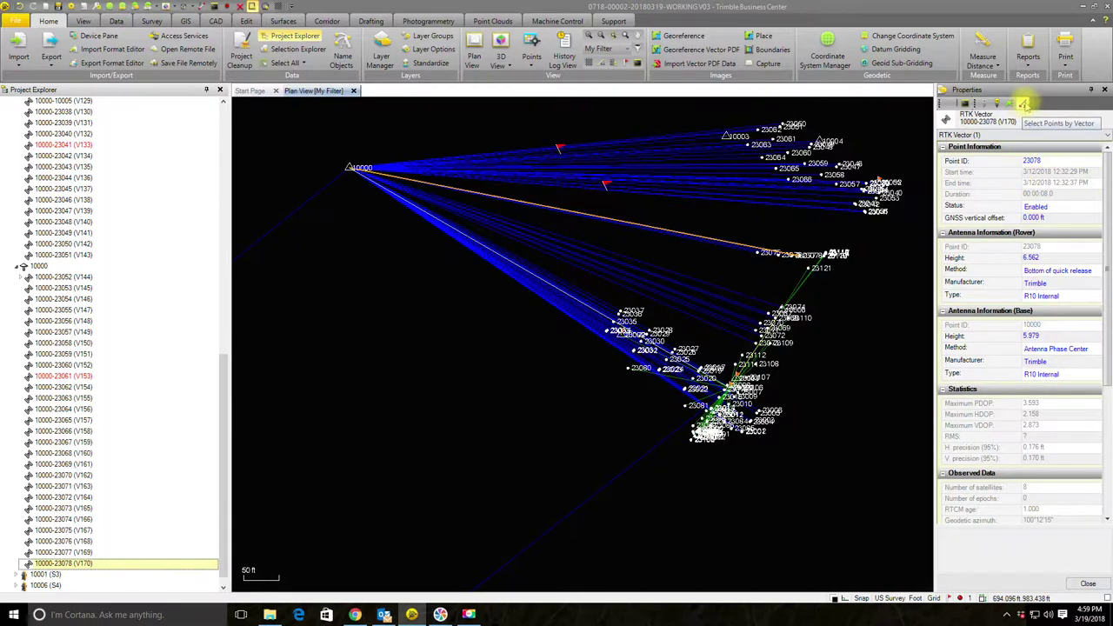
click(1023, 104)
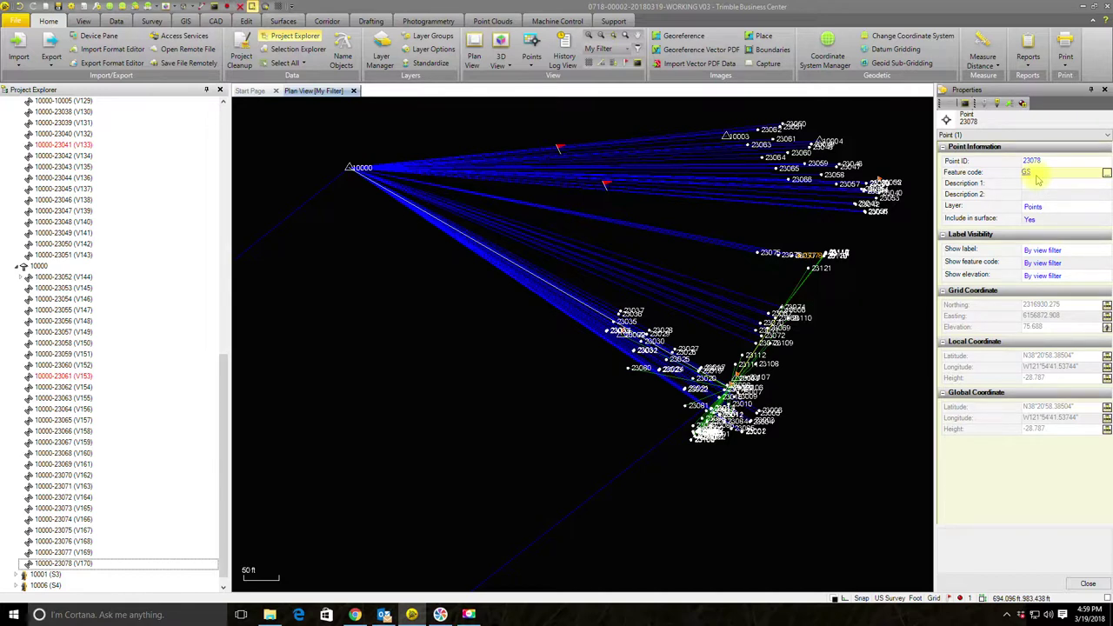
click(514, 391)
click(66, 553)
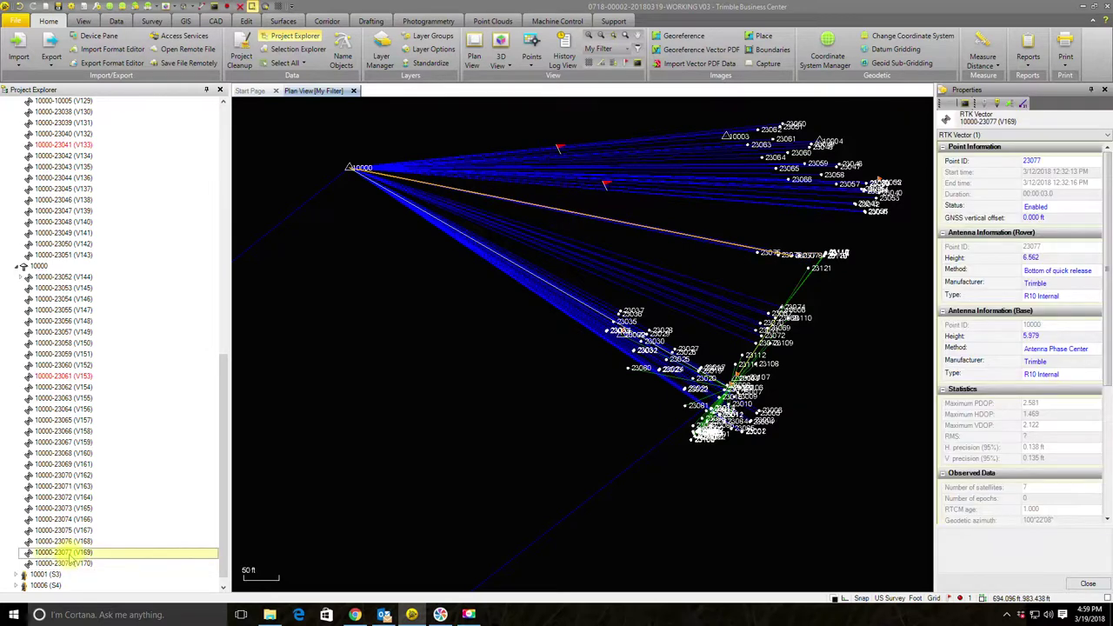
click(1023, 104)
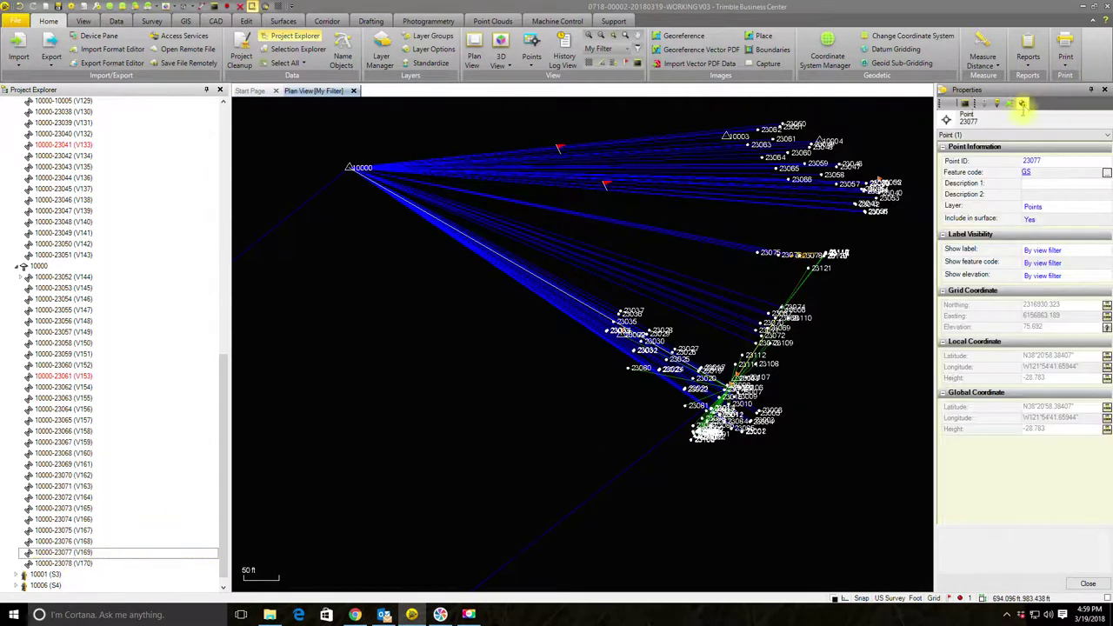
click(66, 540)
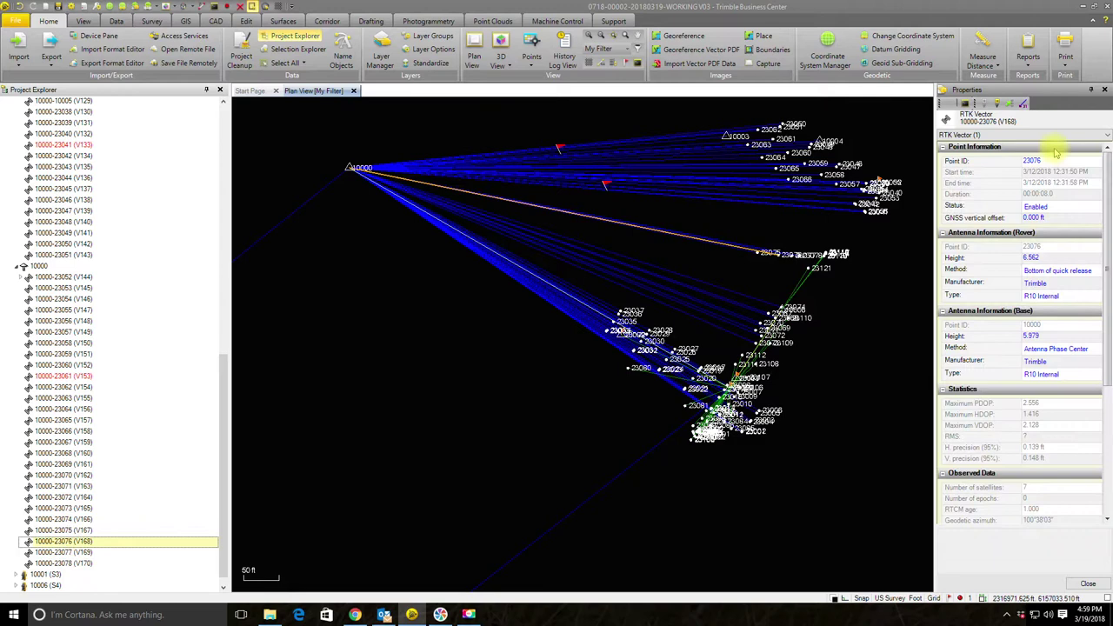
click(1024, 104)
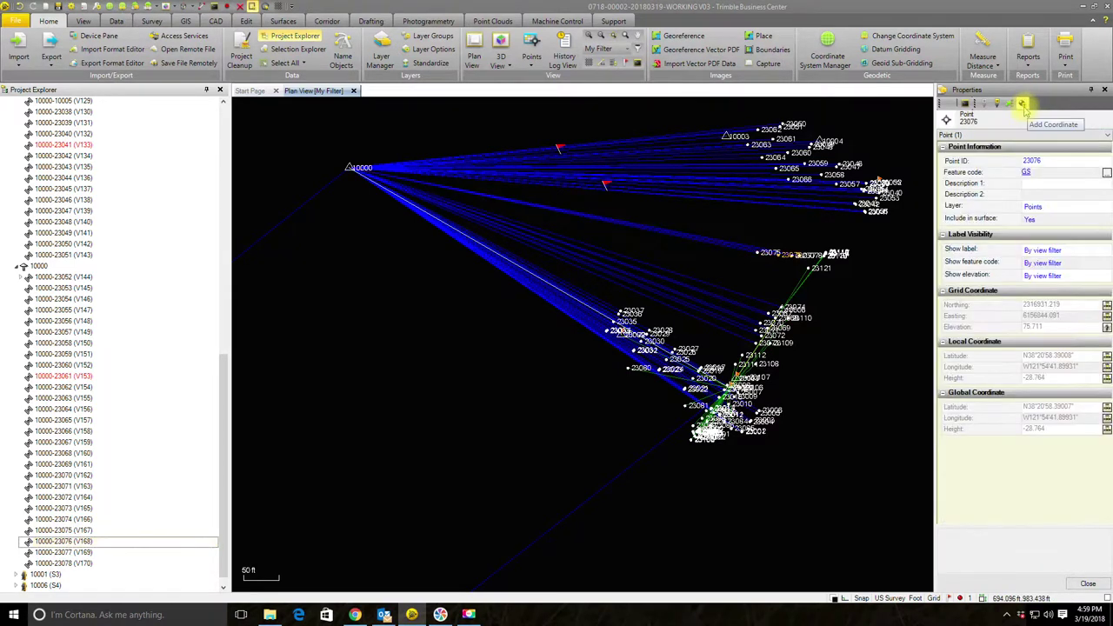
click(48, 530)
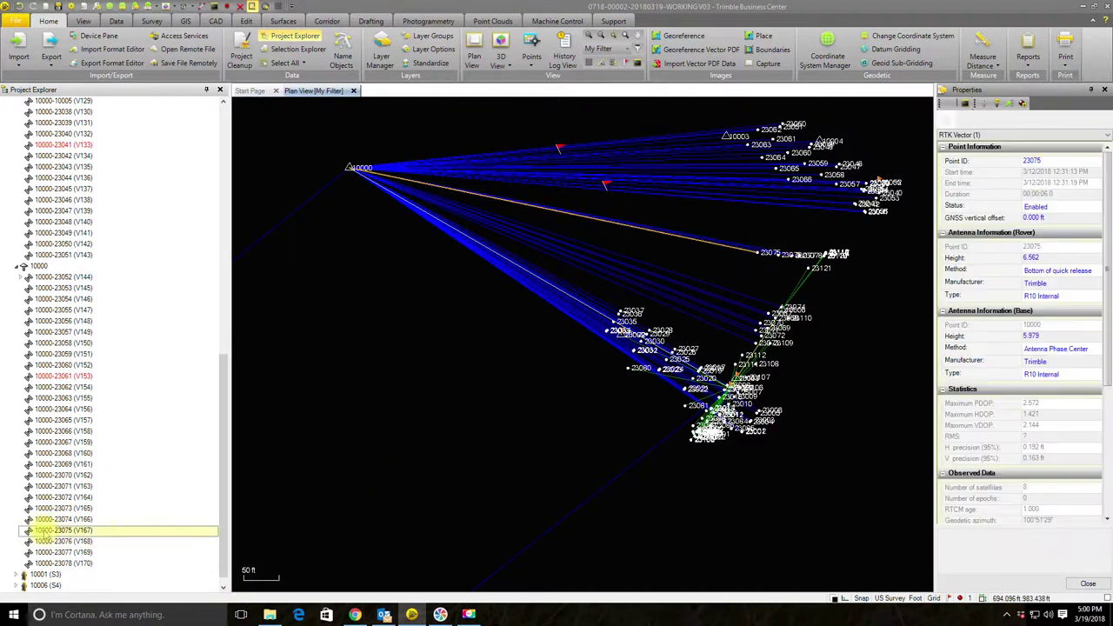
click(1023, 104)
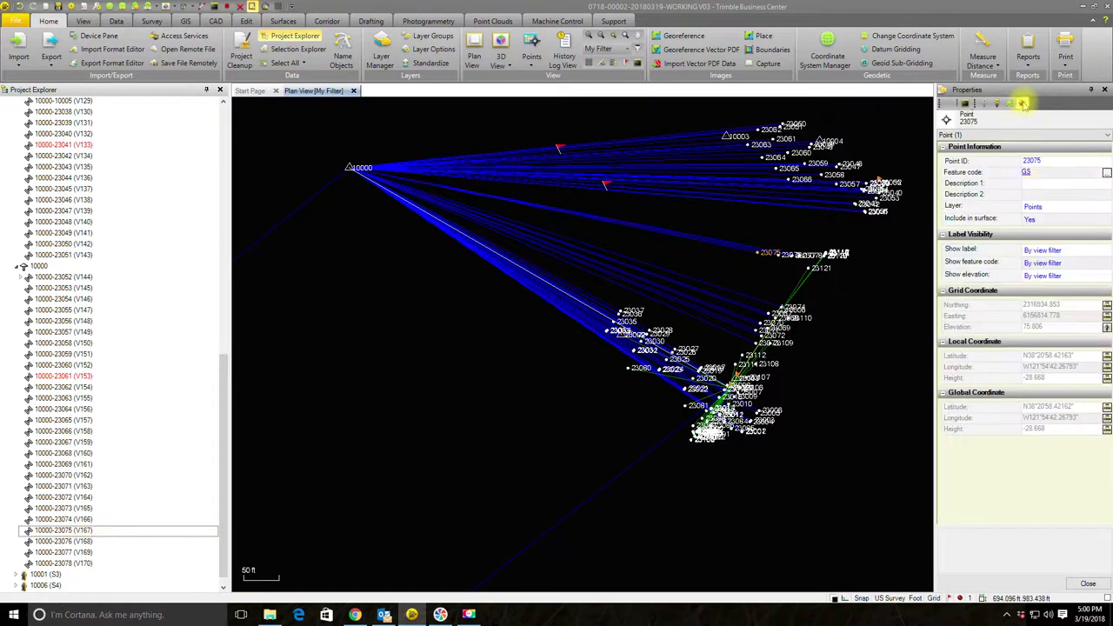
click(62, 520)
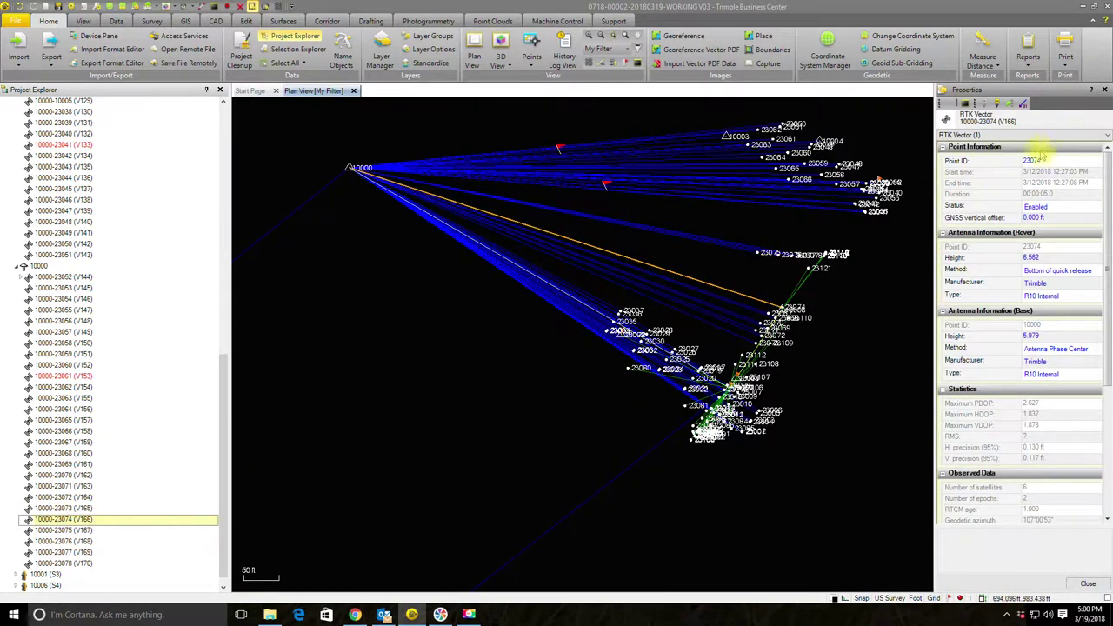
click(1023, 103)
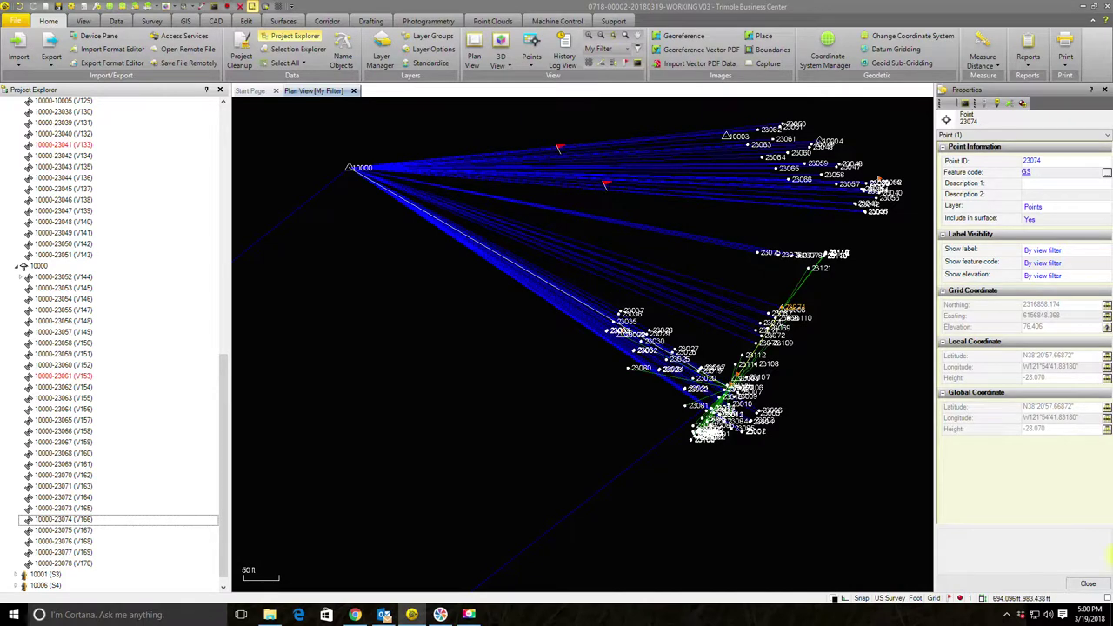
Step: Add and save in Notepad's Raw Data Review Notes.txt: "- No check shot taken at the end of the observations from the RTK base on Control Point #10001."
click(14, 615)
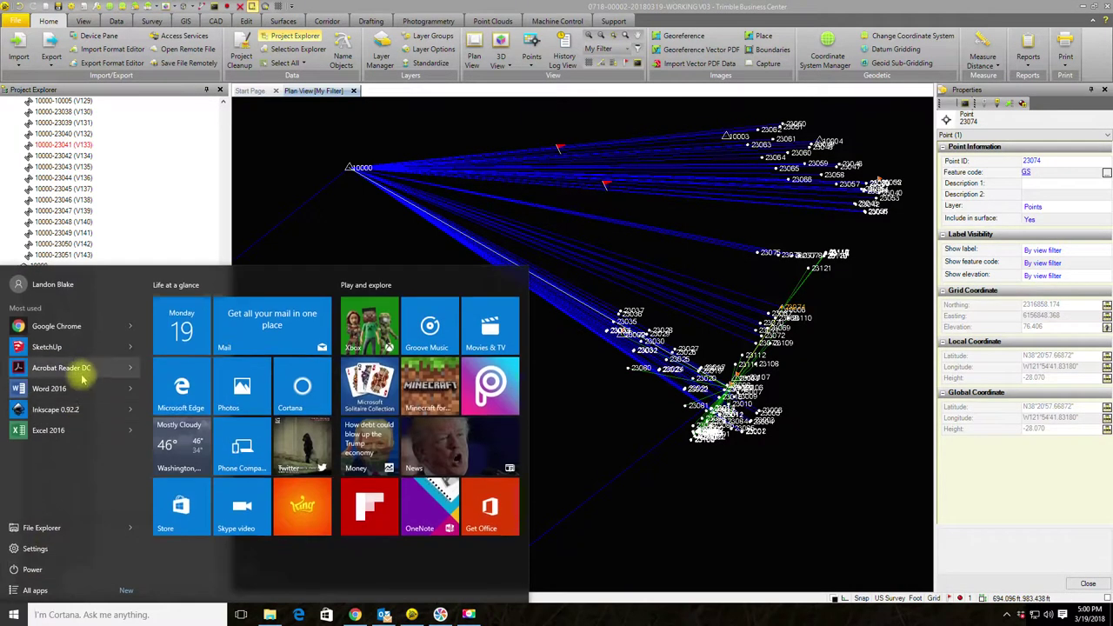
key(Escape)
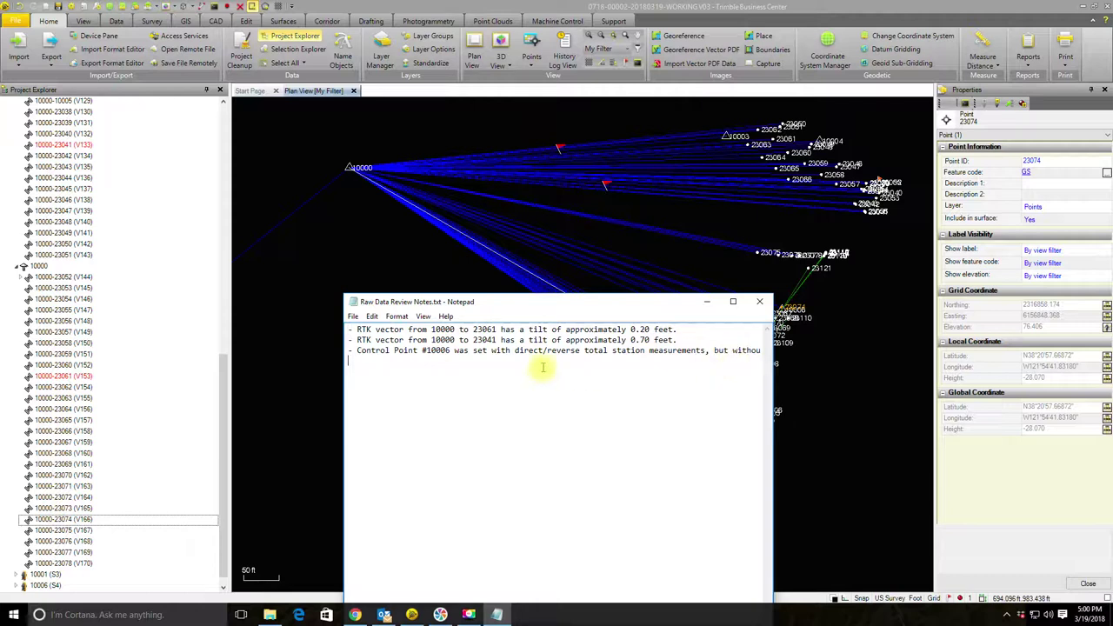
key(Return)
text(- No check shot)
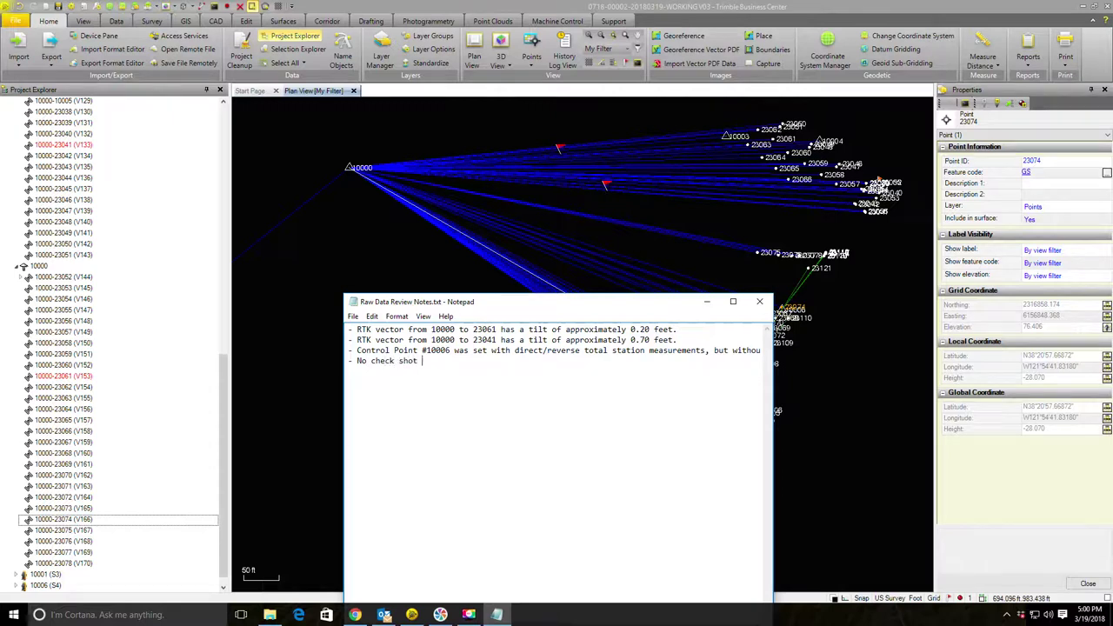
text(of the observations from the RTK base on control)
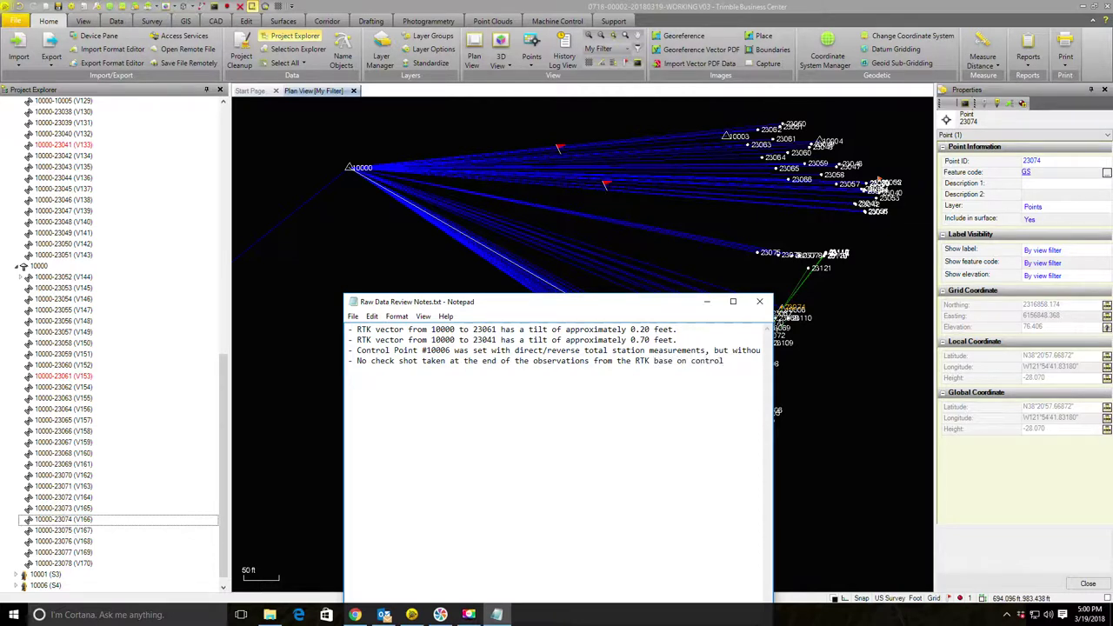
text(Control Point #10001.)
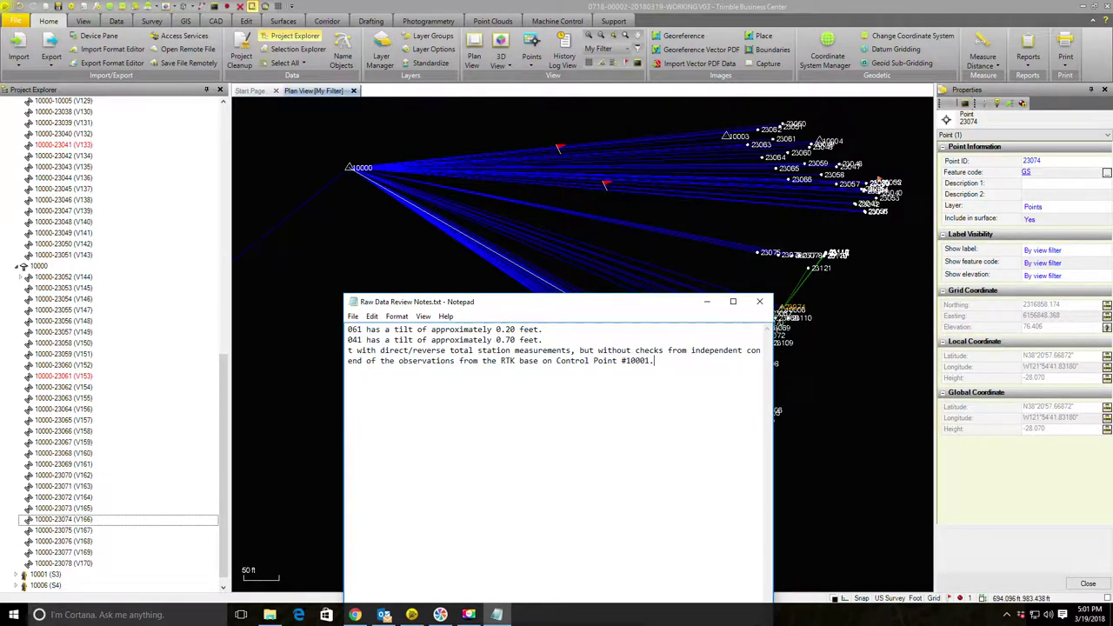
click(352, 317)
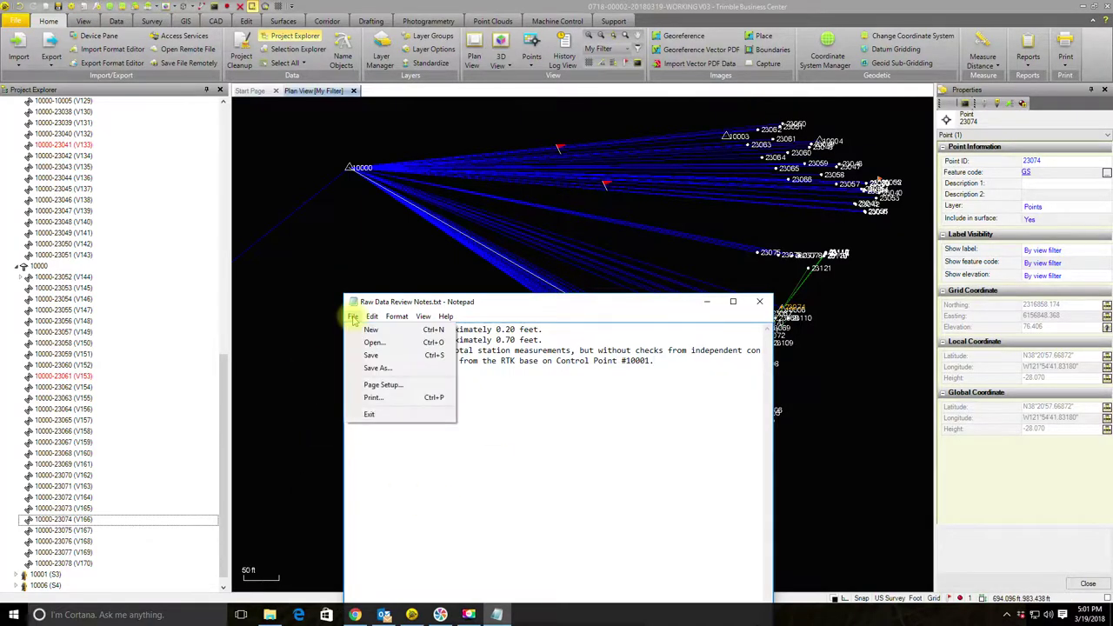
click(370, 355)
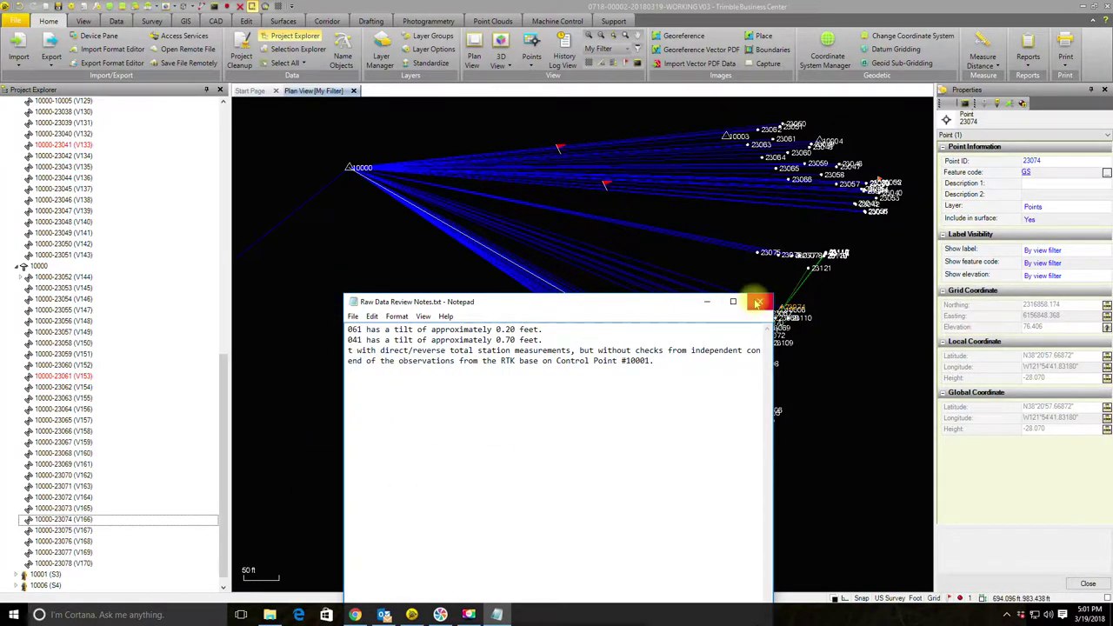
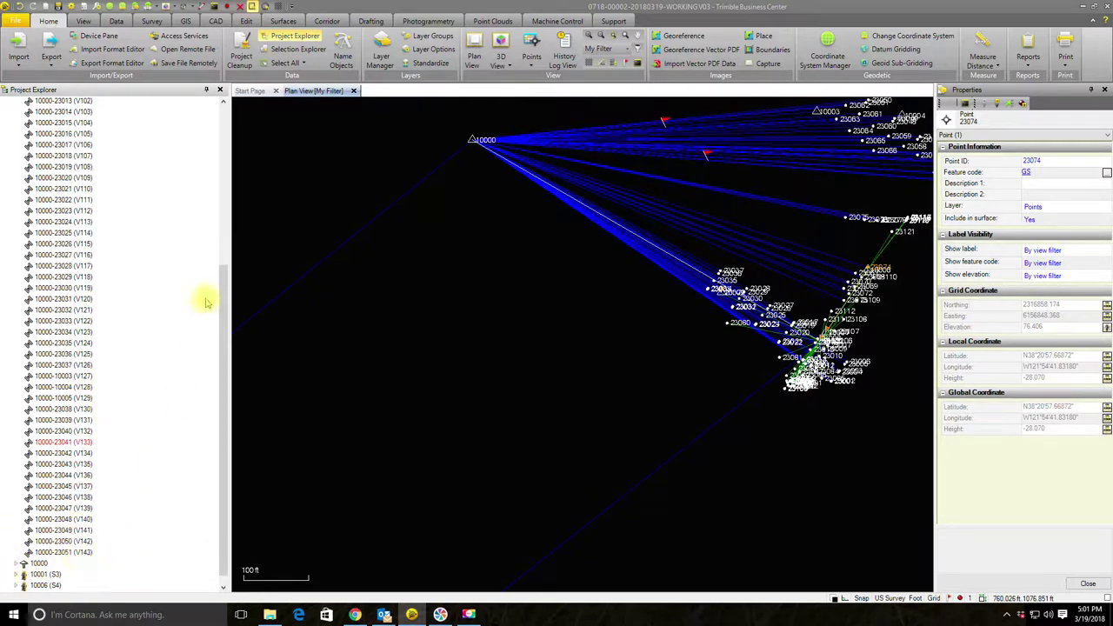
scroll(117, 310, up, 5)
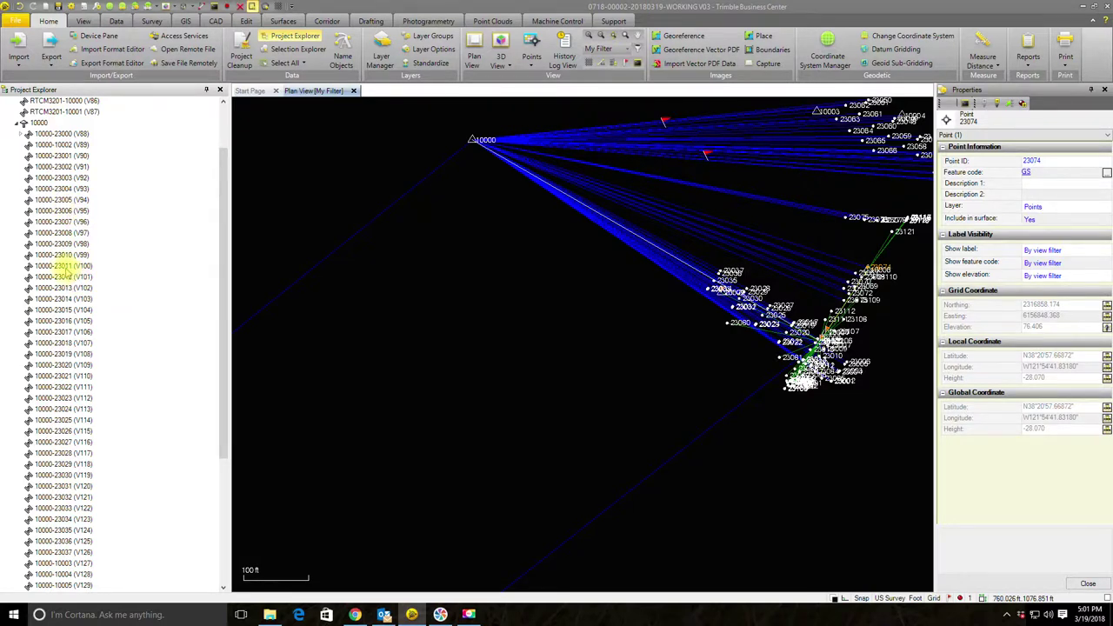
click(65, 266)
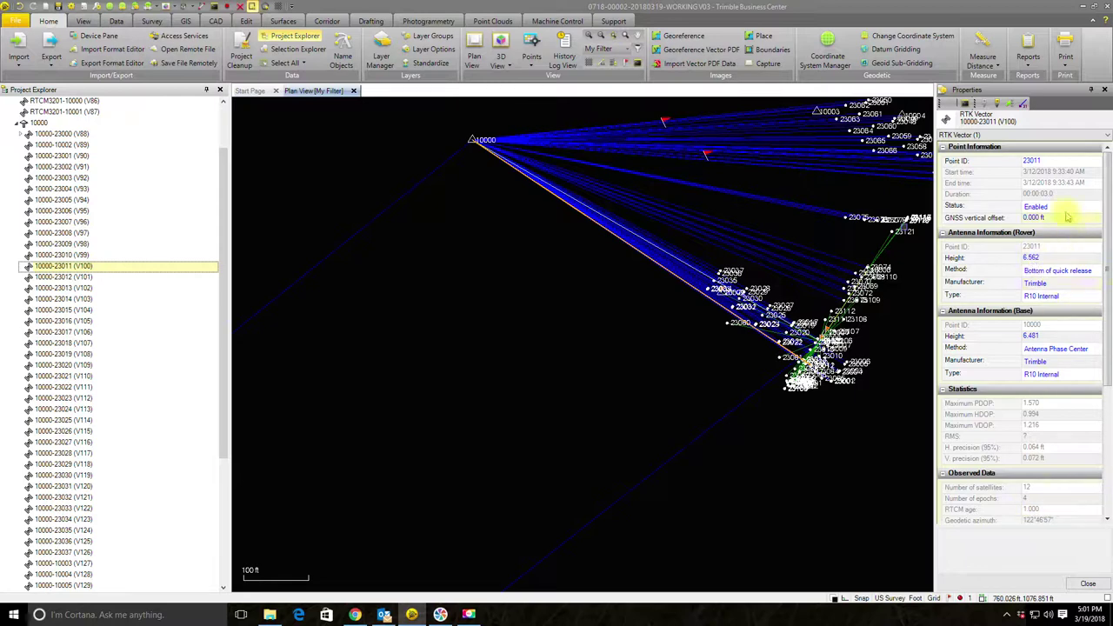
click(65, 277)
click(66, 298)
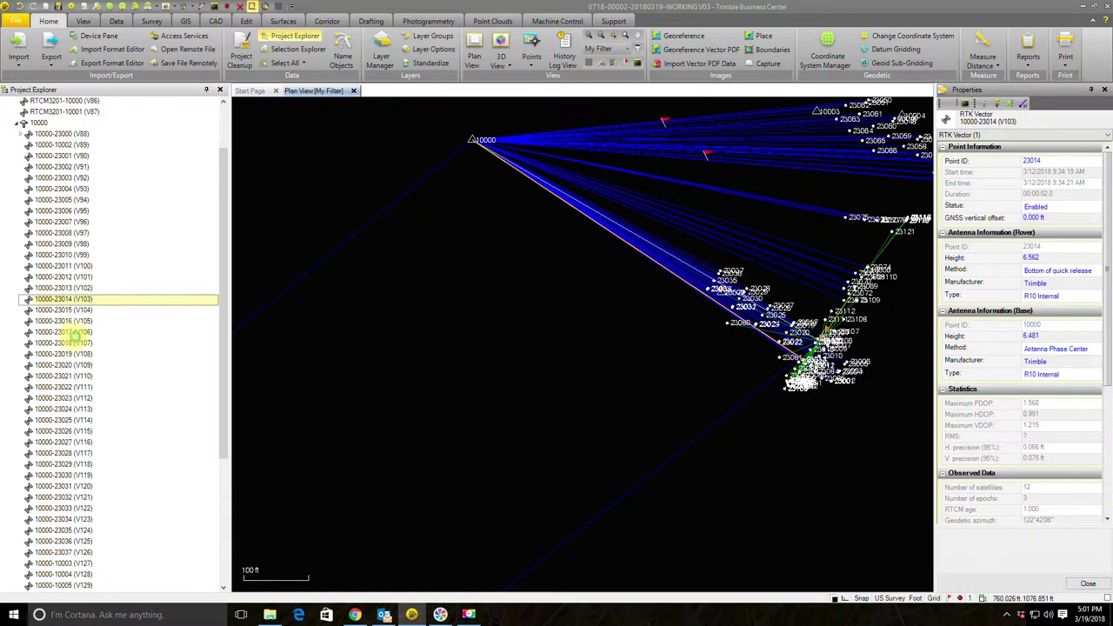
click(65, 342)
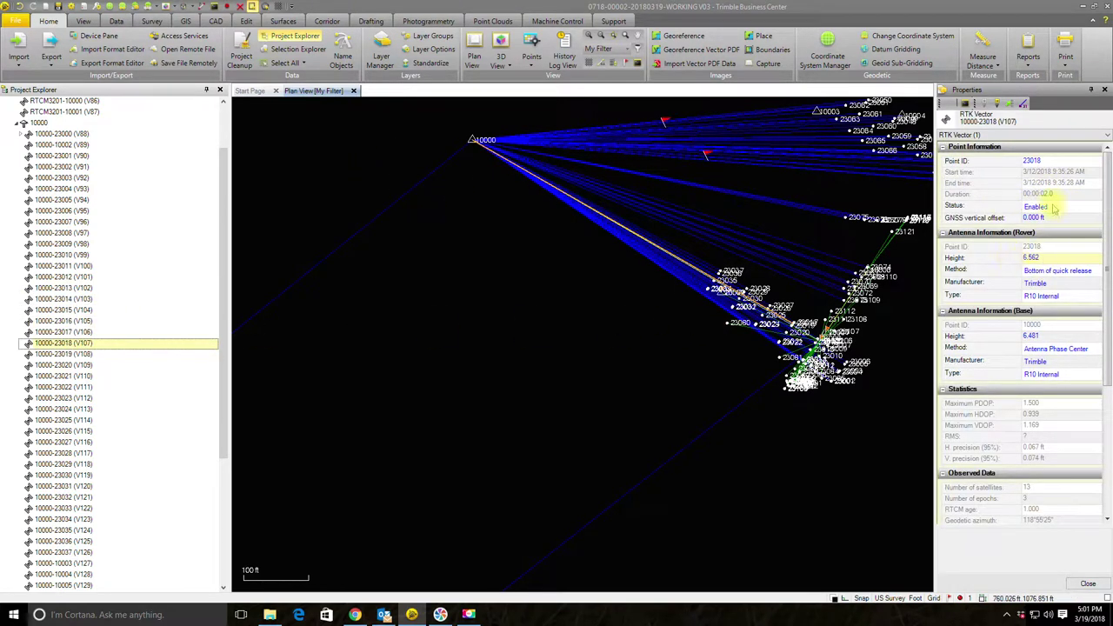
scroll(65, 345, down, 2)
scroll(65, 343, down, 4)
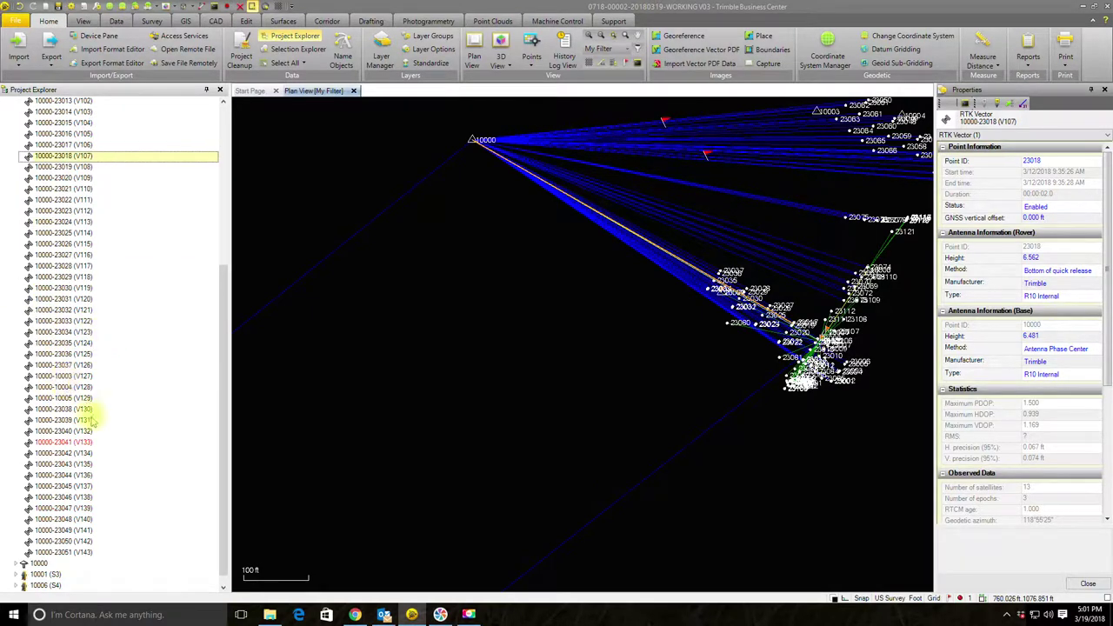
click(70, 377)
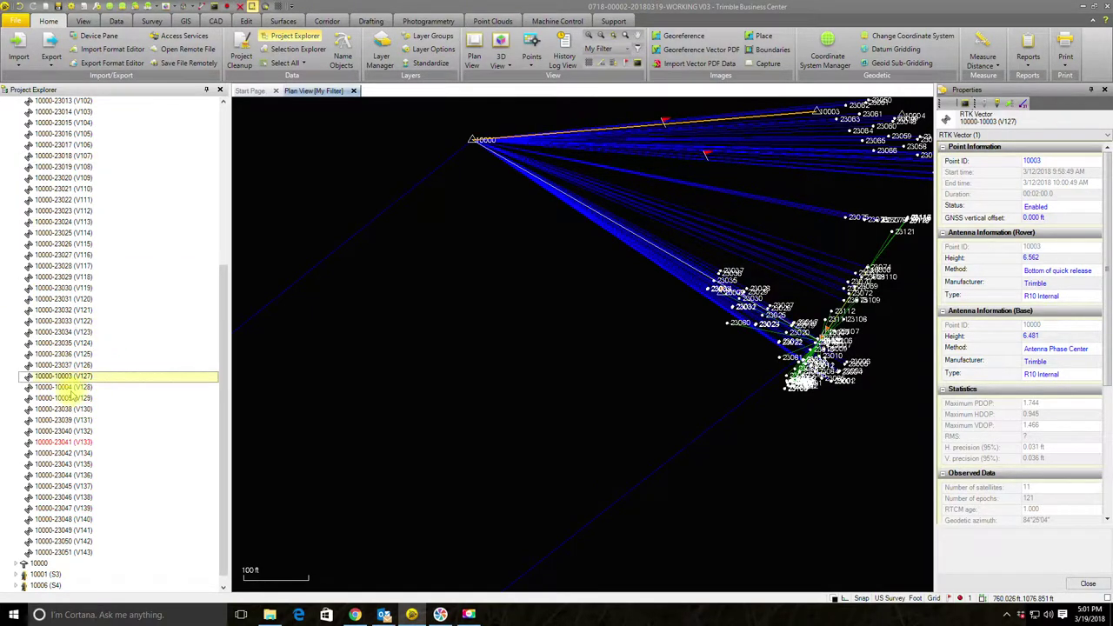
click(68, 388)
click(65, 398)
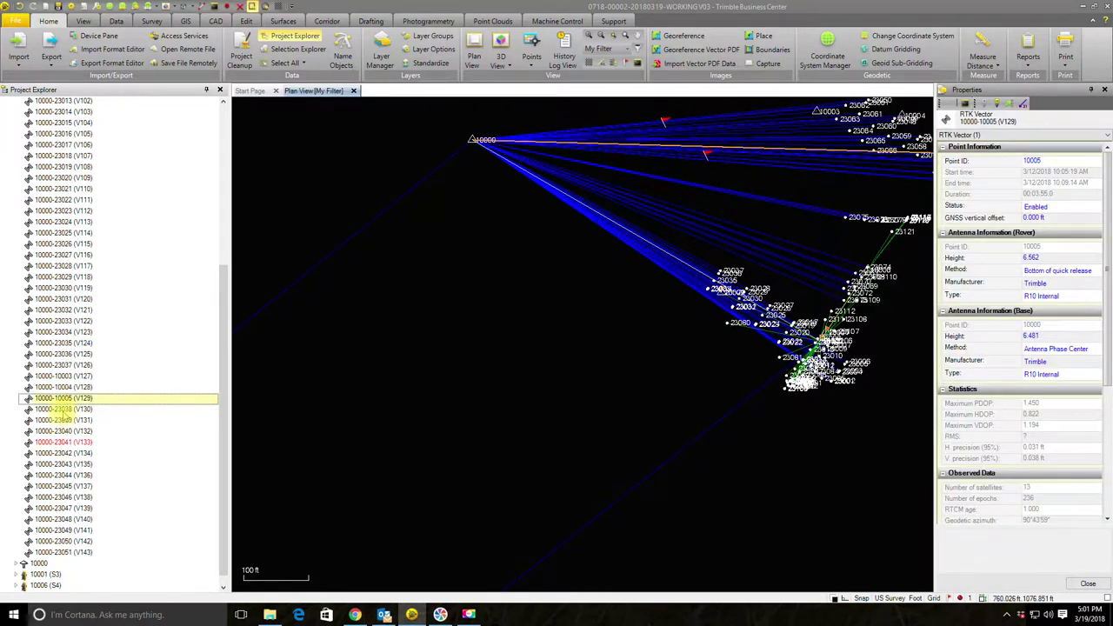
click(63, 376)
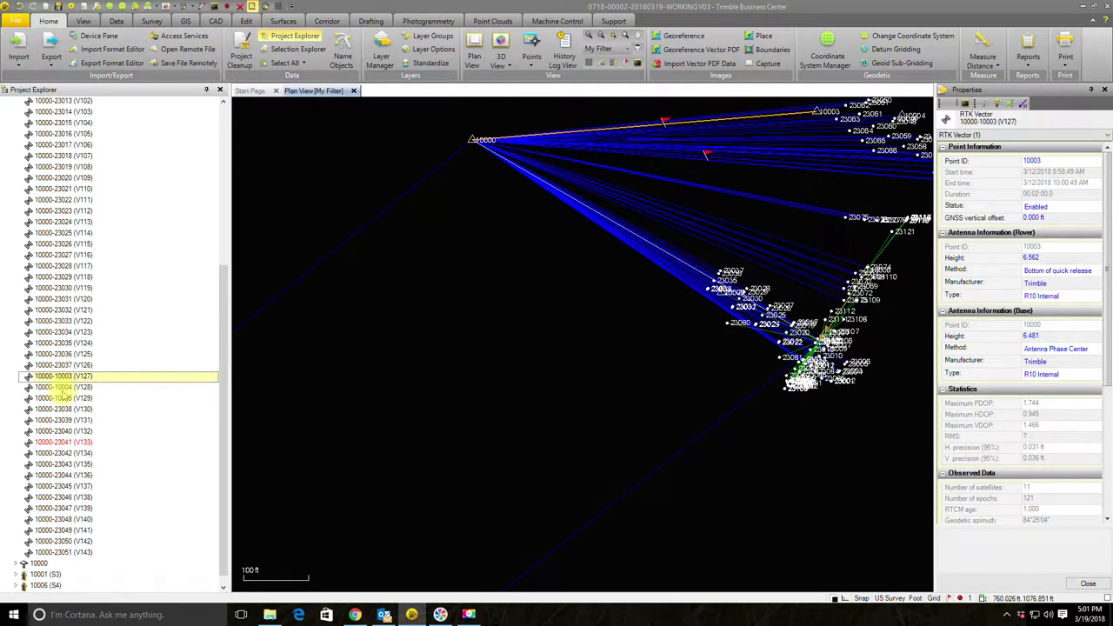
click(62, 388)
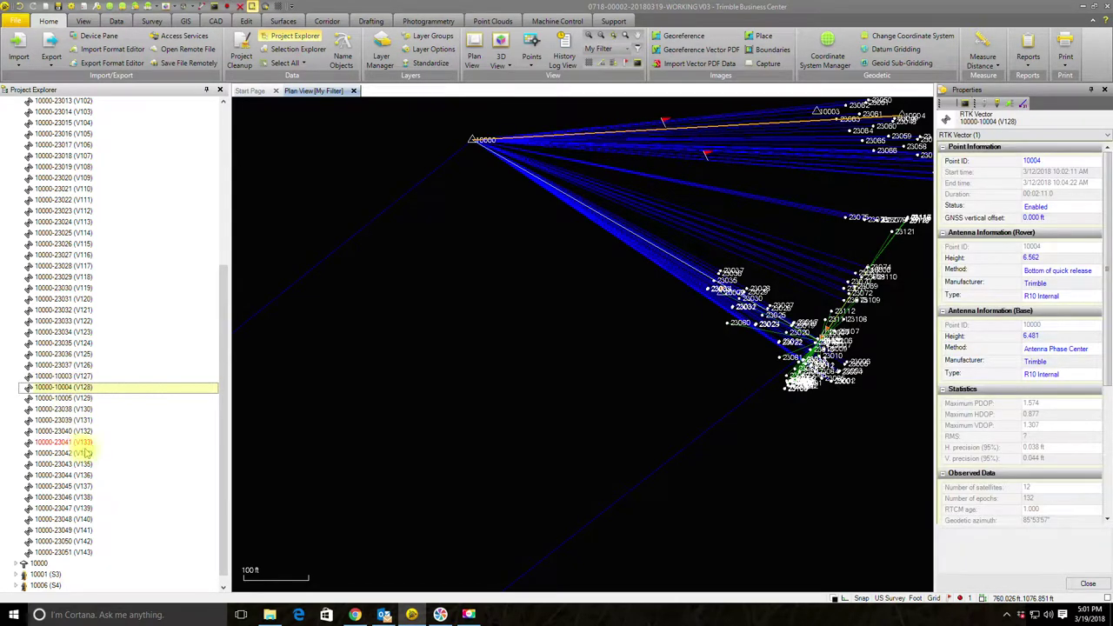
scroll(87, 450, up, 6)
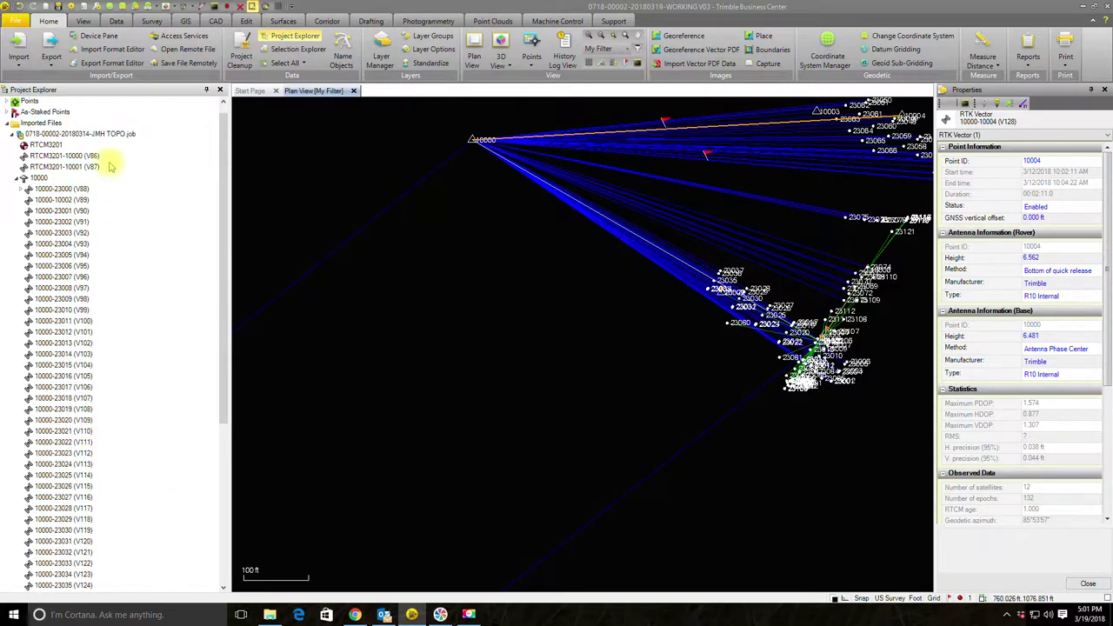
scroll(112, 164, down, 2)
scroll(96, 242, down, 5)
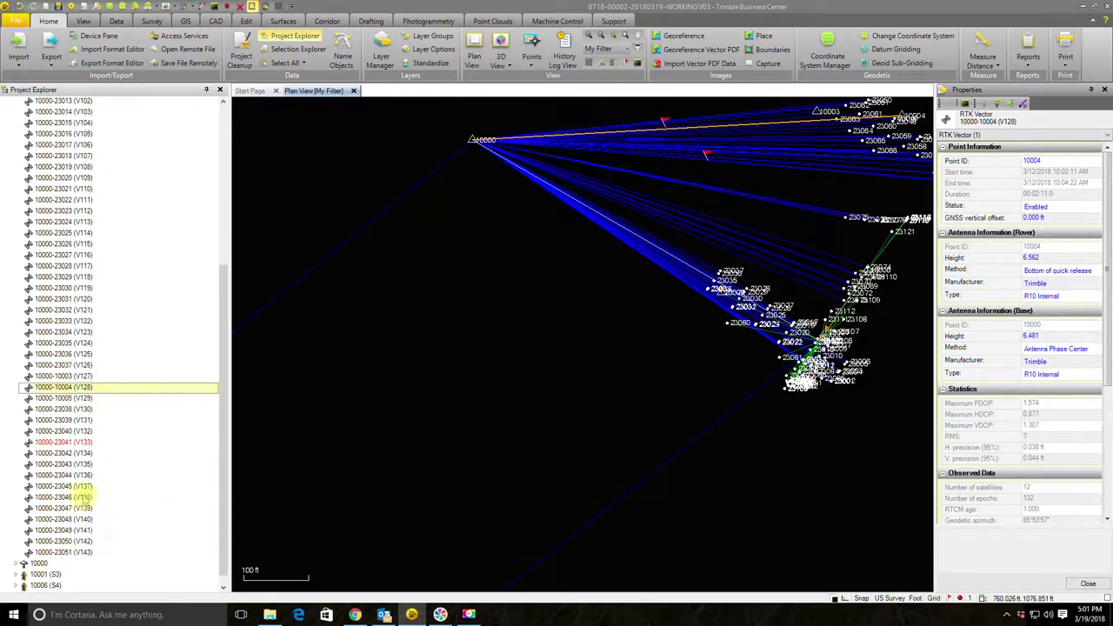
click(77, 443)
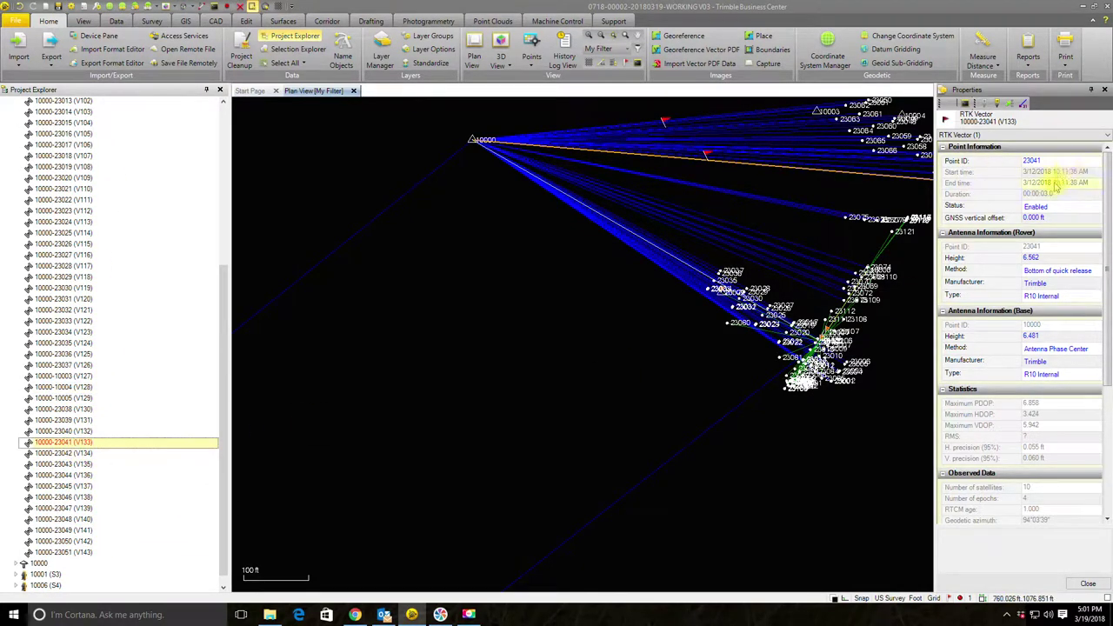
Step: Collapse the first 10000 station, expand total station setup 10001 (S3), and review its station properties, Target: 14 field note and single backsight
mouse_move(948, 124)
scroll(105, 360, up, 8)
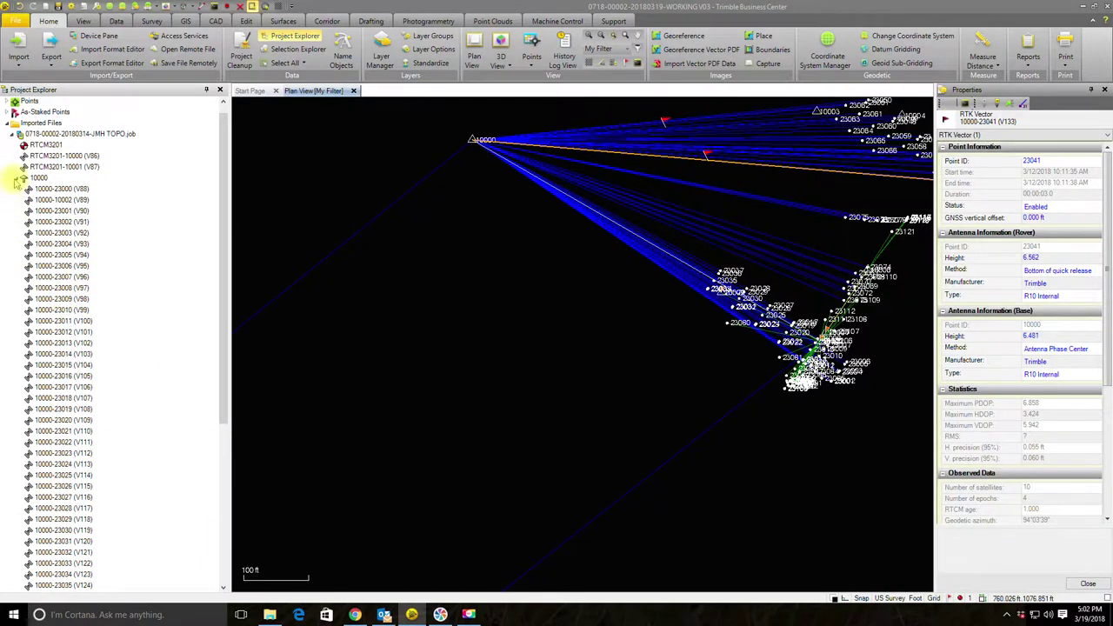
click(15, 179)
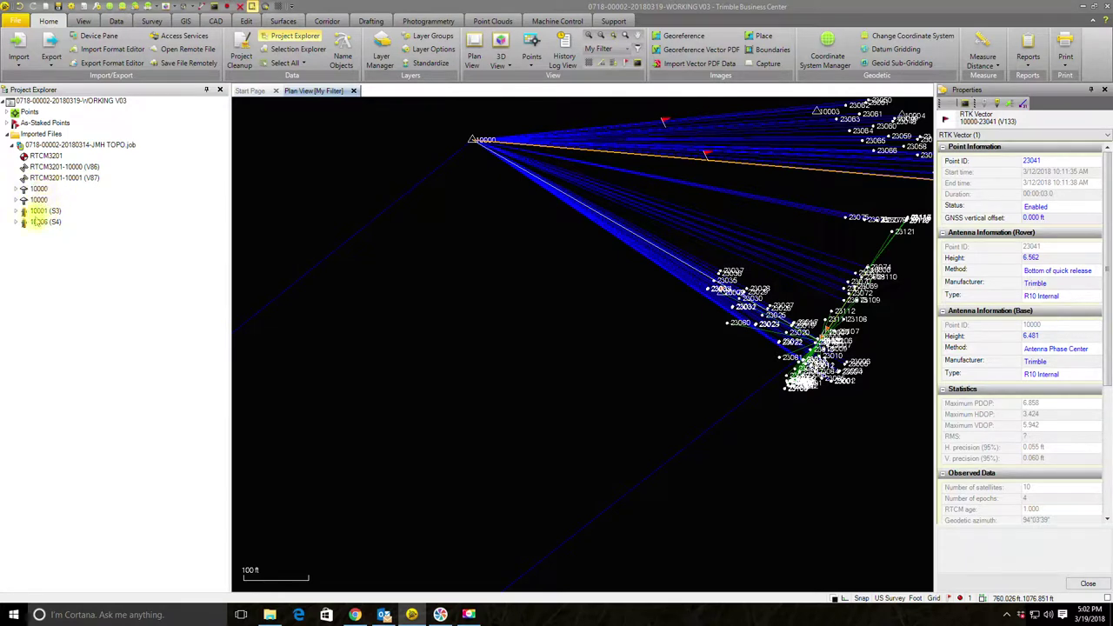
click(17, 211)
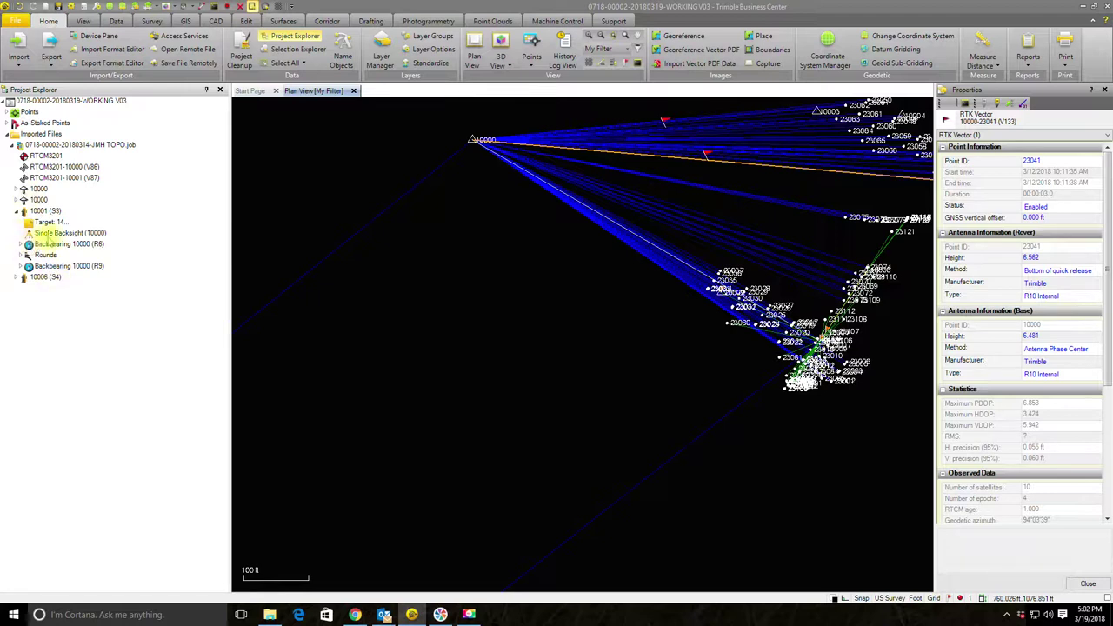
click(39, 212)
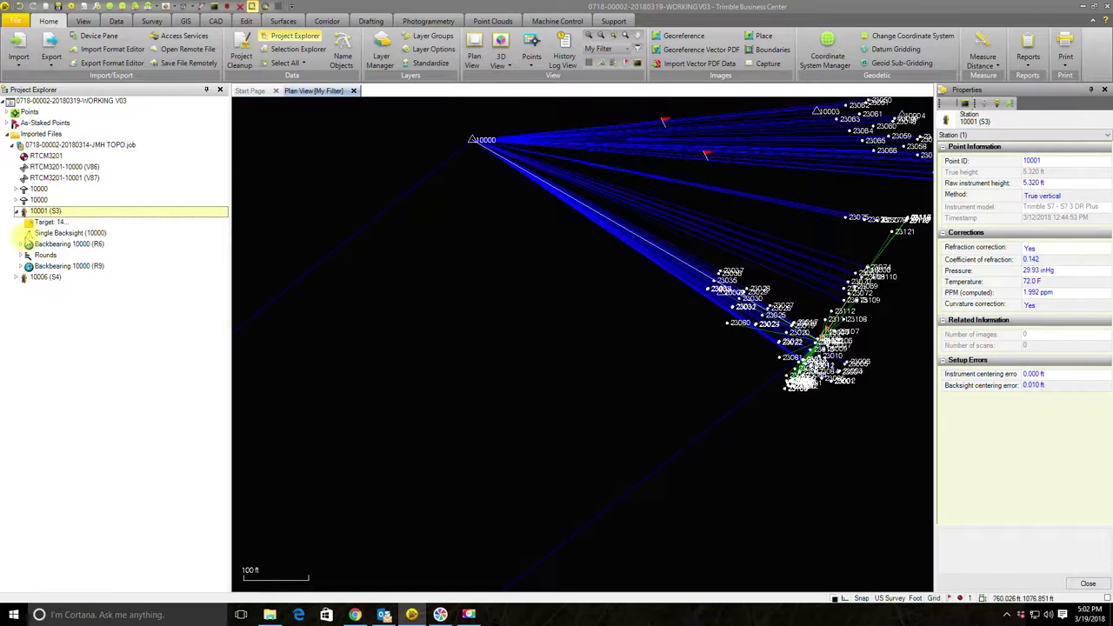
click(45, 222)
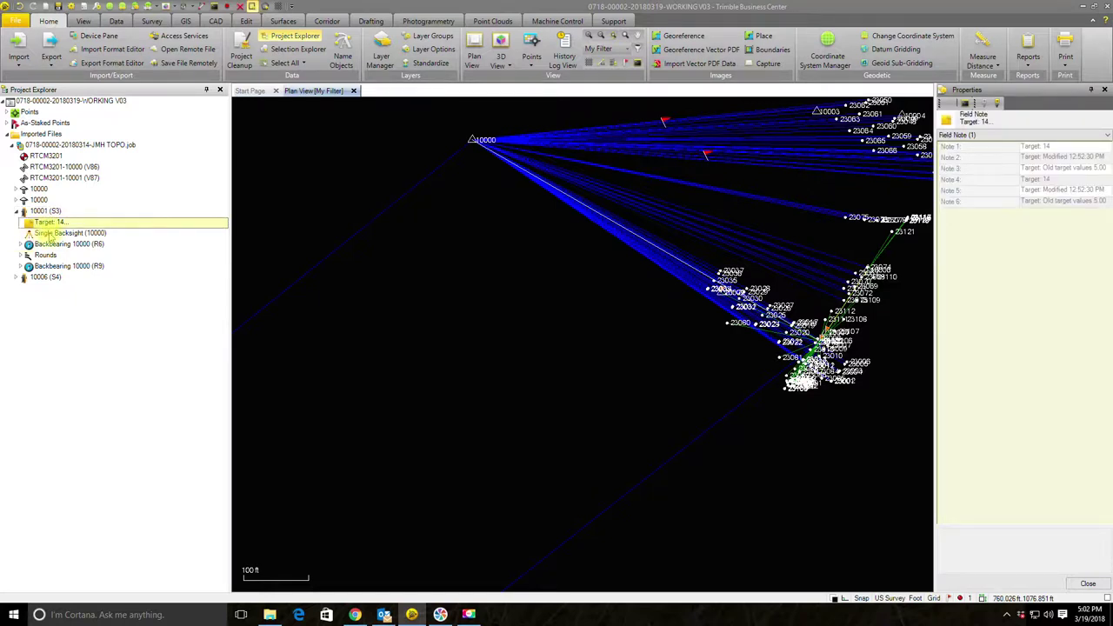
click(52, 233)
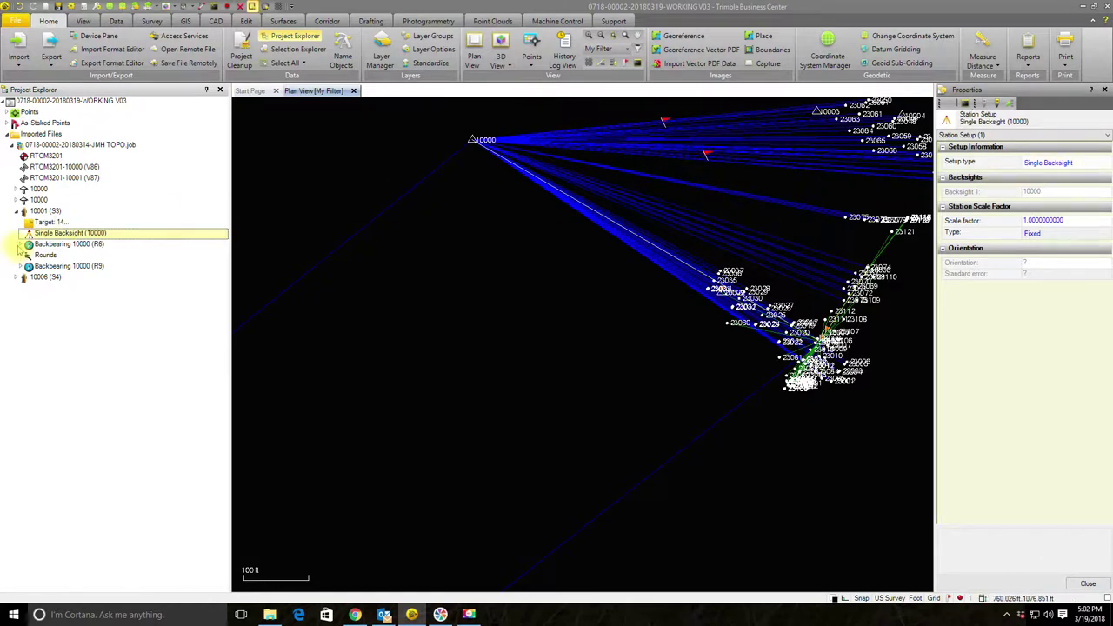
click(19, 246)
click(52, 244)
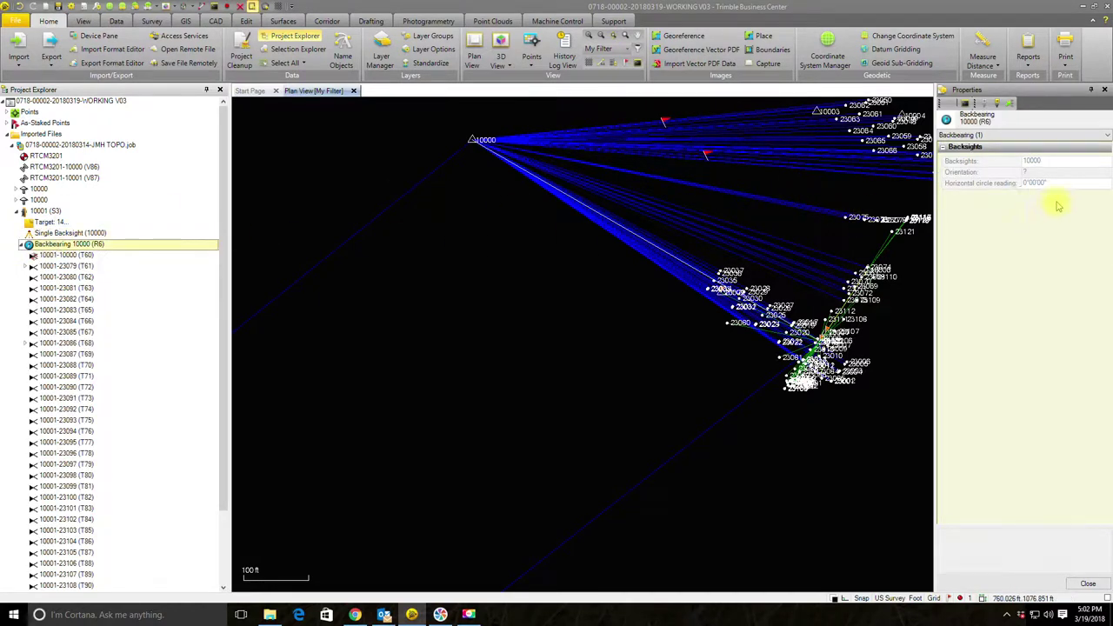
click(63, 255)
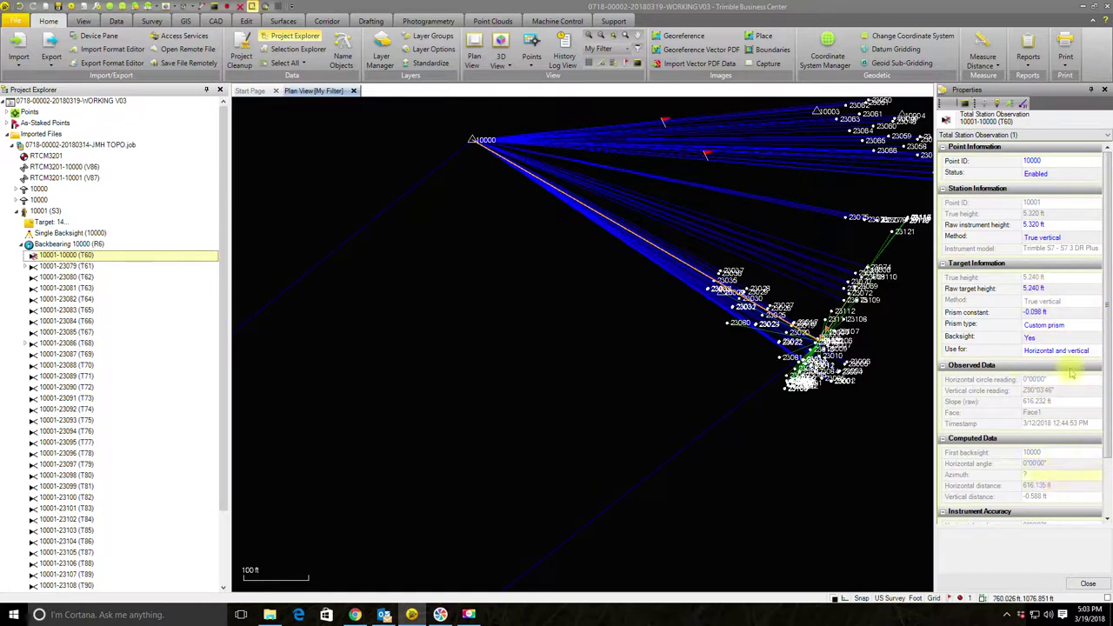
click(76, 266)
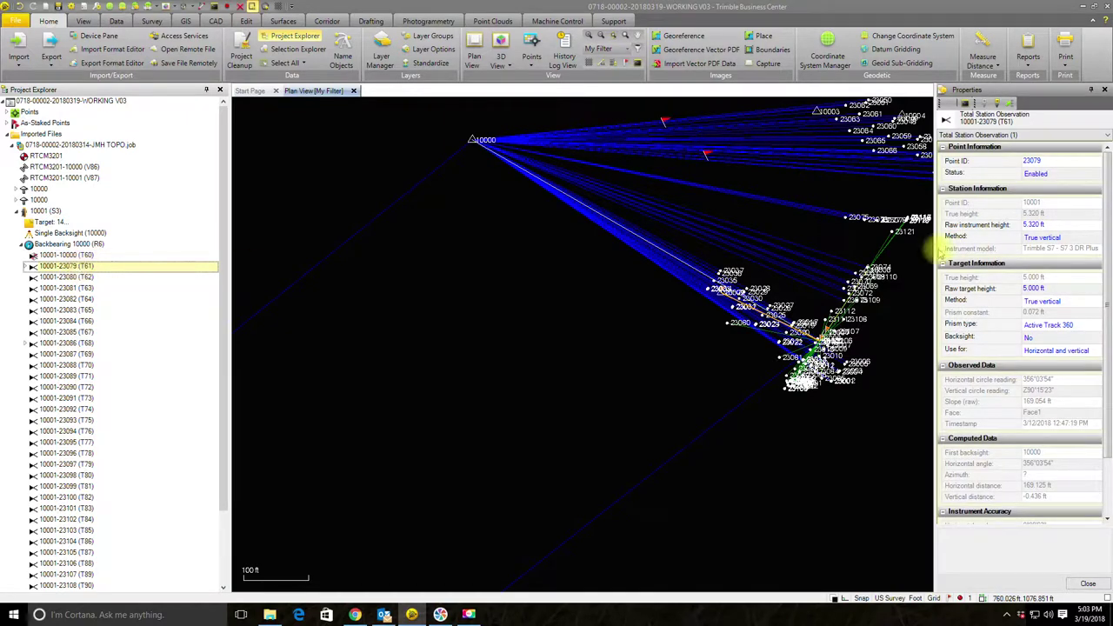
middle_drag(634, 266, 558, 319)
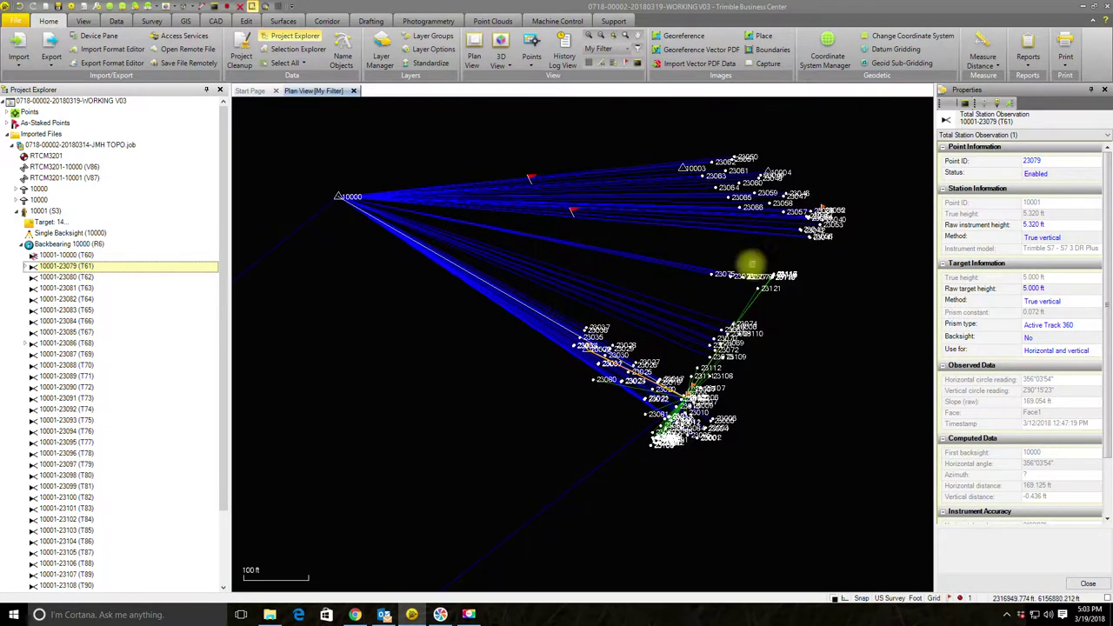
middle_drag(514, 288, 546, 278)
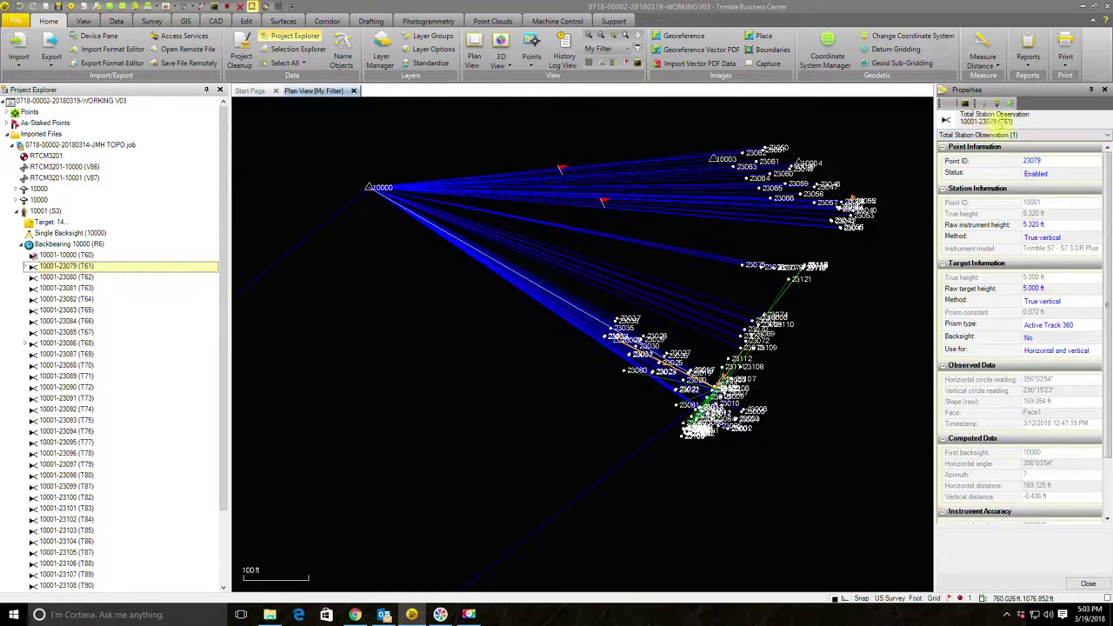
click(1010, 118)
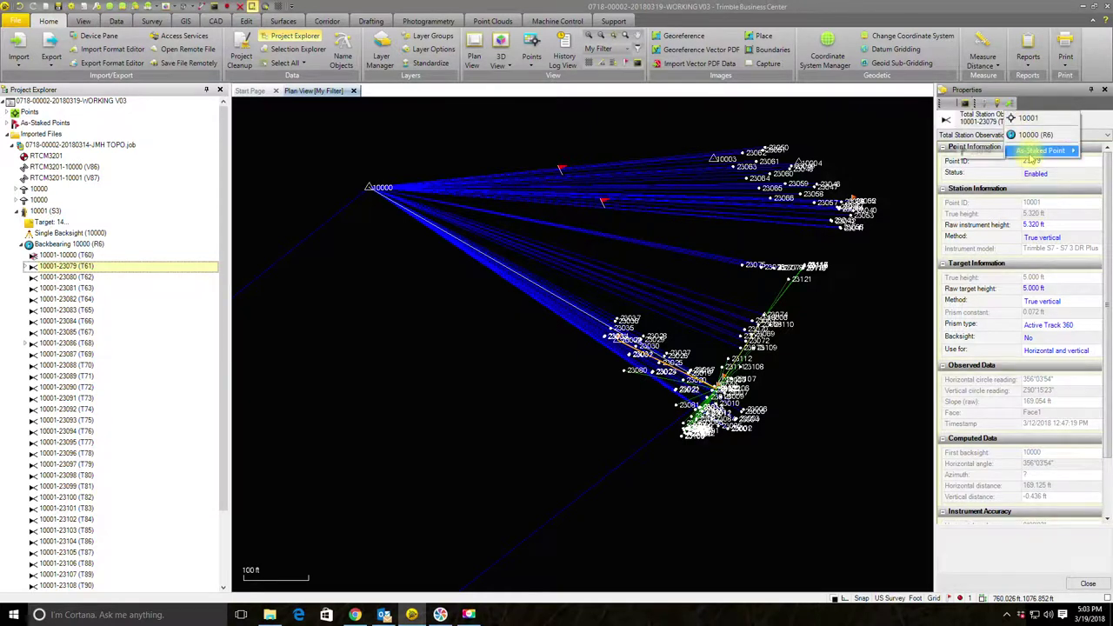
click(1036, 151)
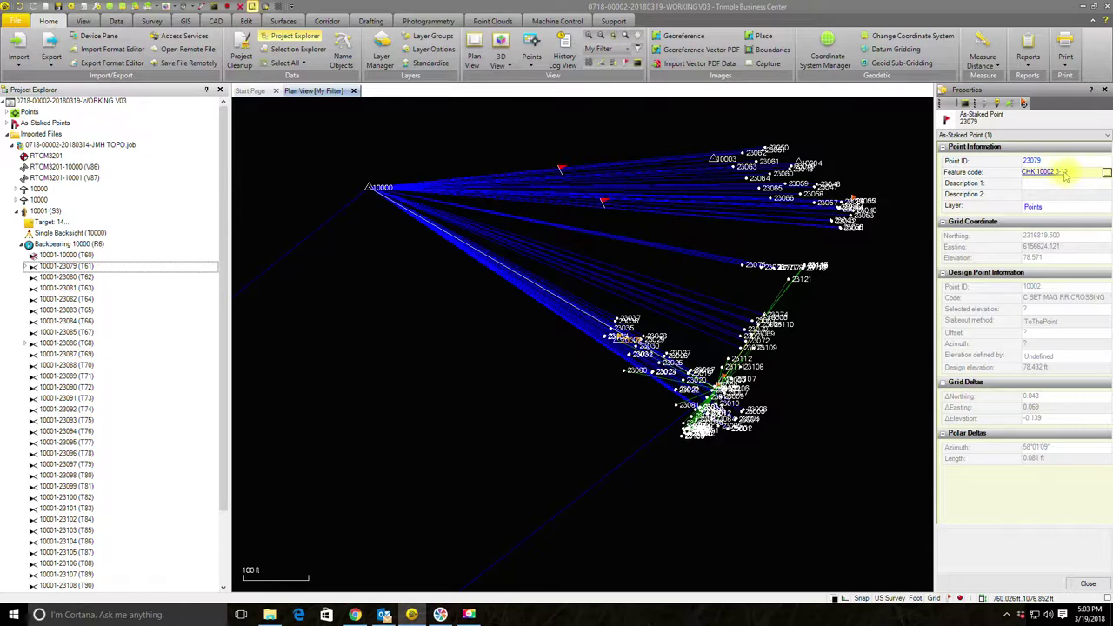
scroll(696, 435, up, 5)
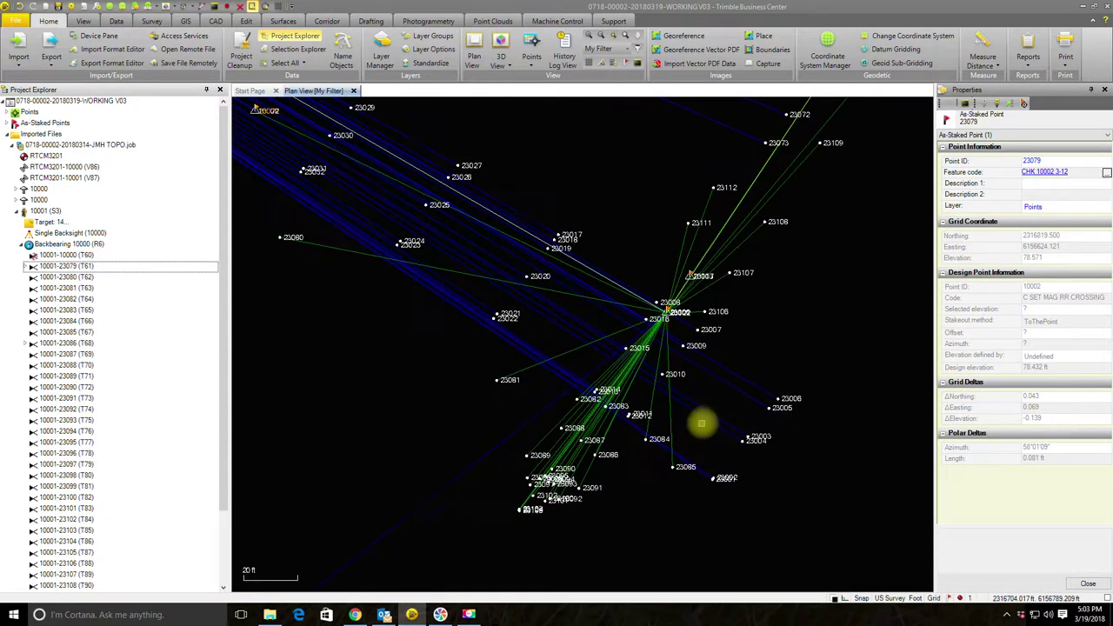
middle_drag(750, 288, 725, 348)
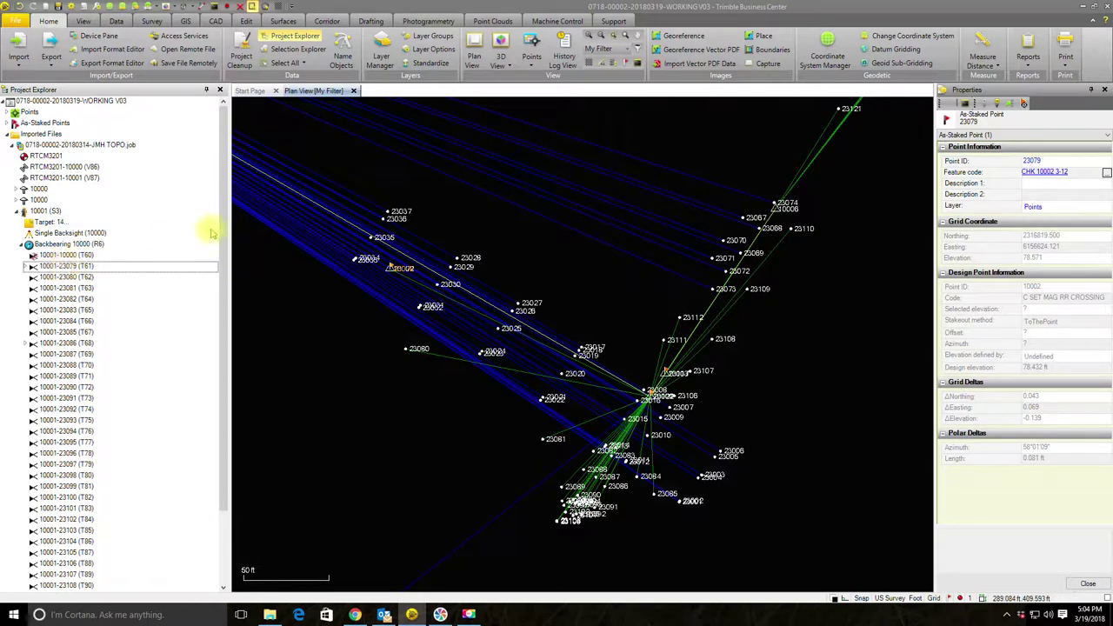
drag(223, 224, 231, 299)
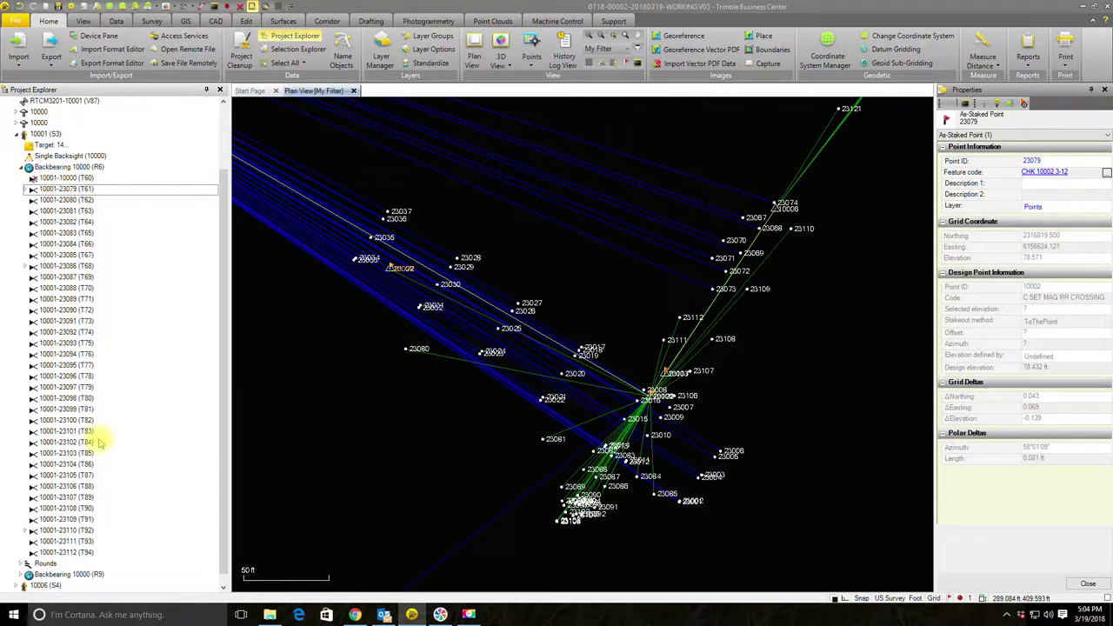
click(71, 555)
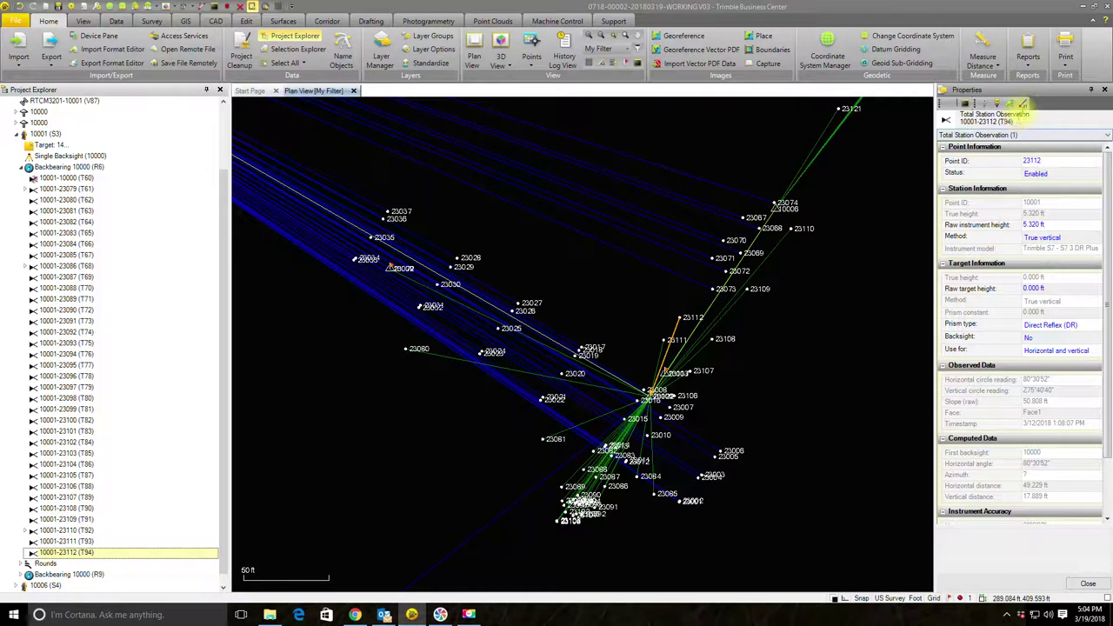
click(1024, 103)
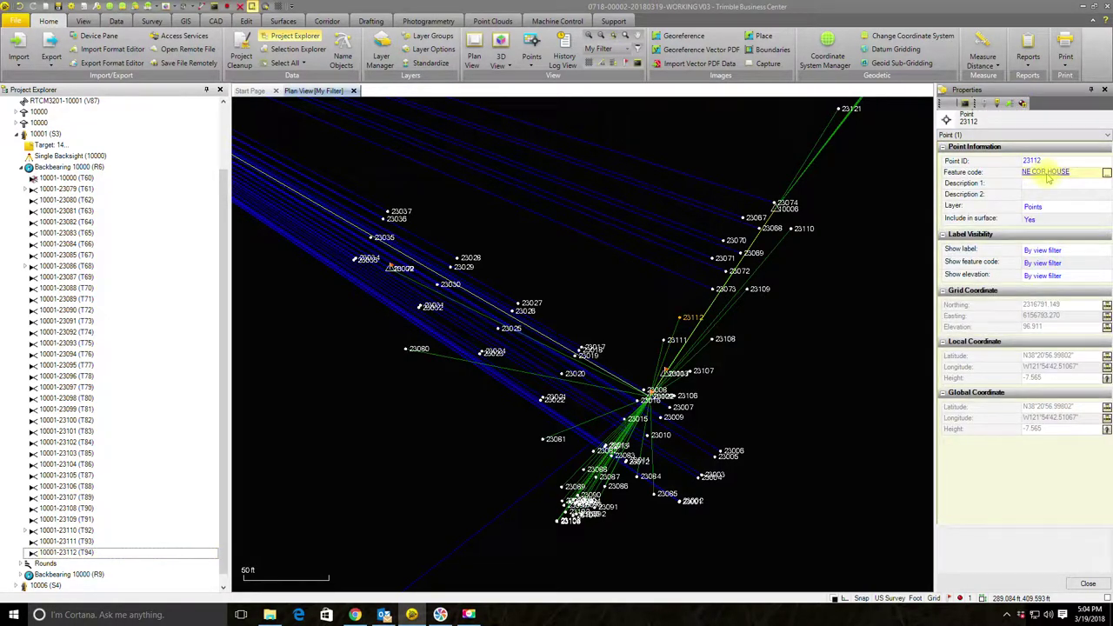
click(66, 541)
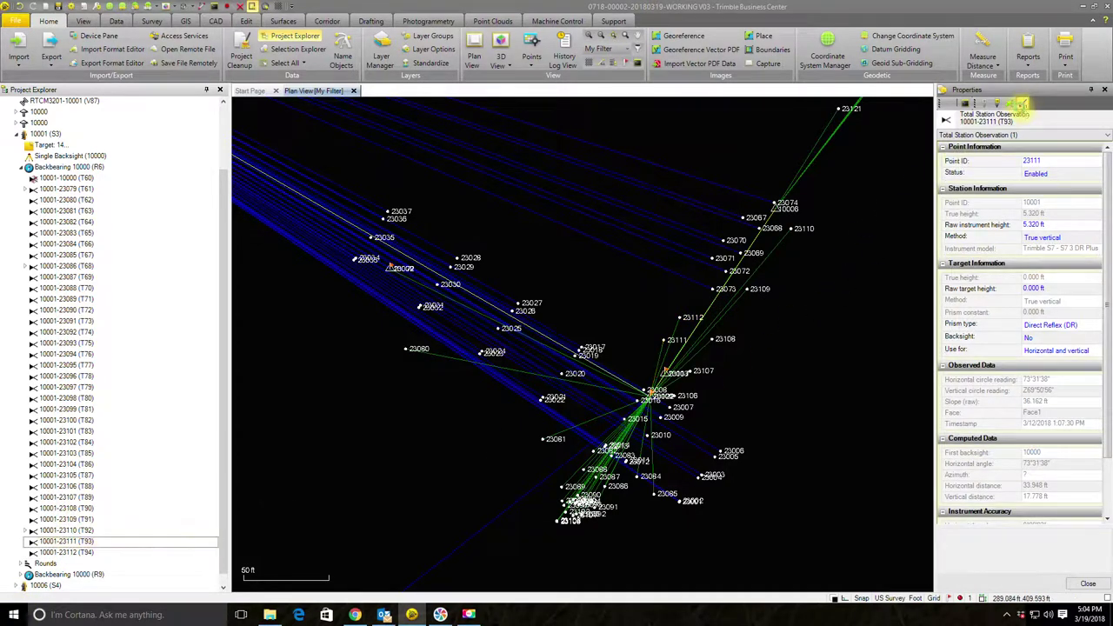
click(66, 529)
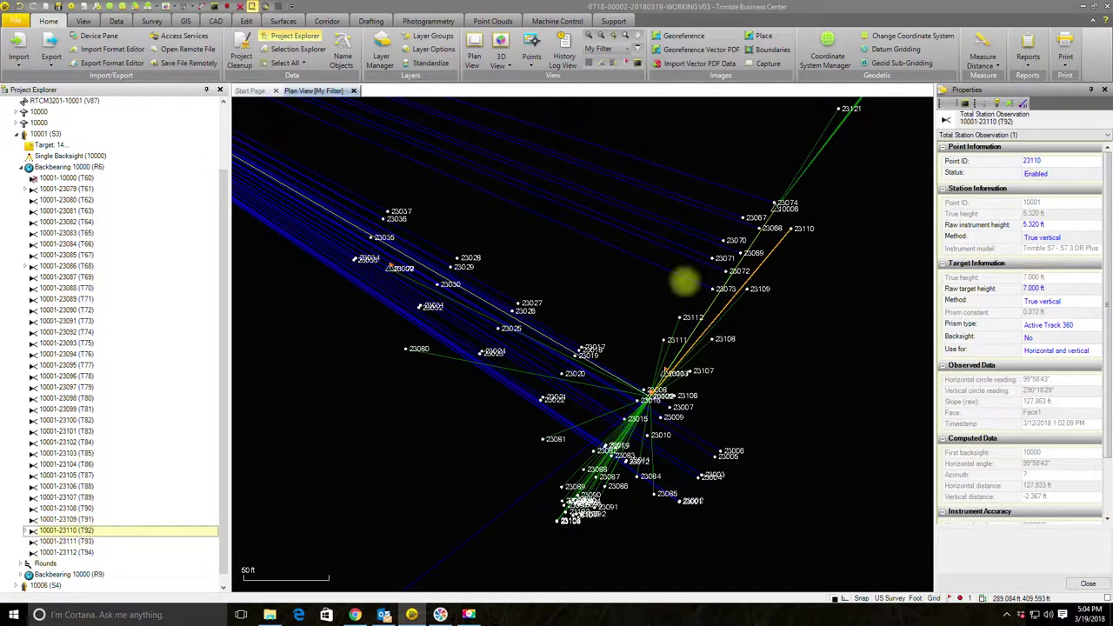
click(1012, 103)
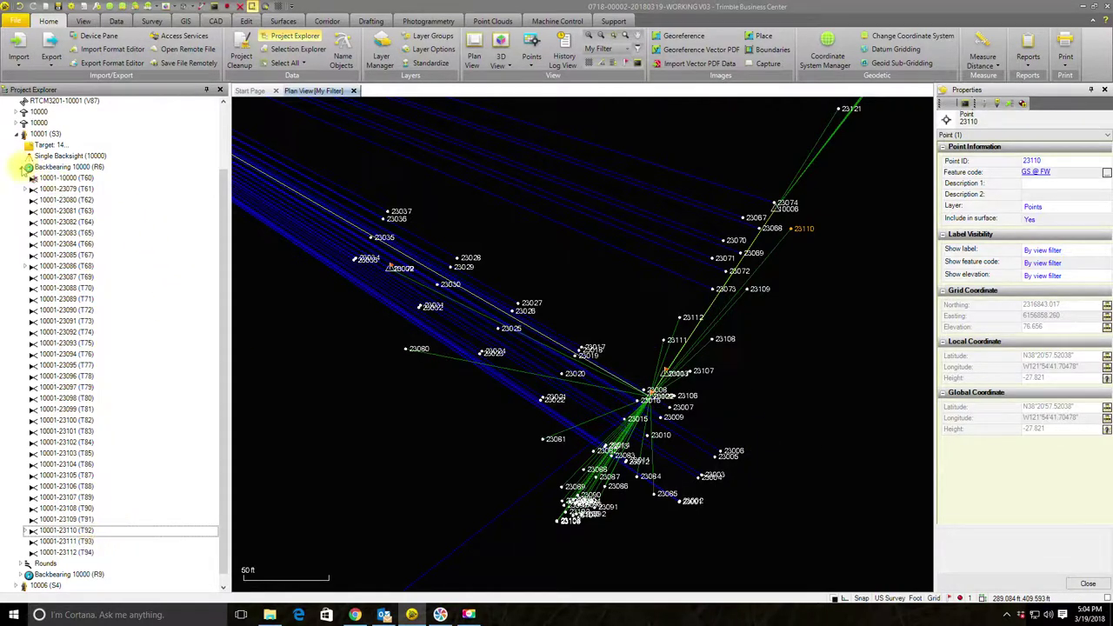
Step: Collapse setup 10001 (S3), expand total station setup 10006 (S4), and locate station 10006 in the plan view
click(22, 167)
click(18, 211)
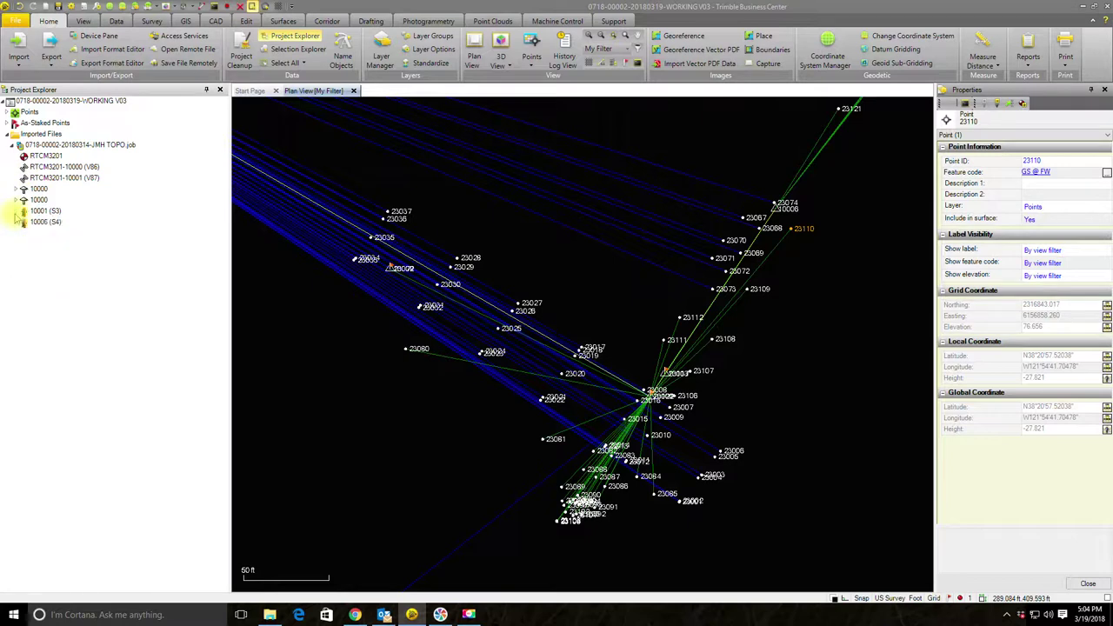
click(16, 222)
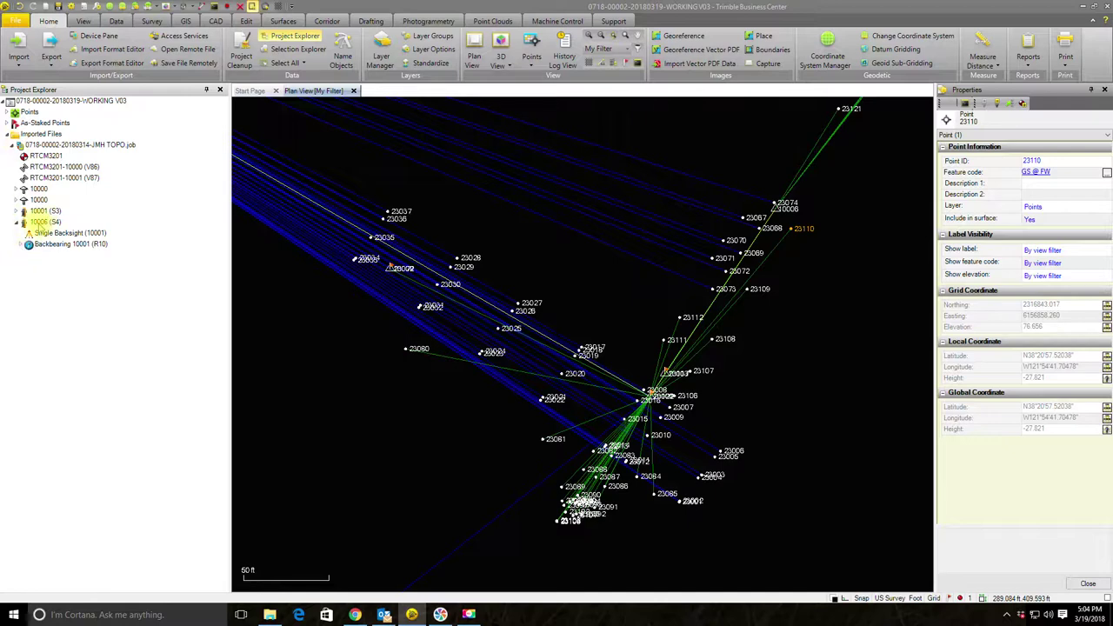
middle_drag(787, 271, 711, 340)
scroll(640, 293, up, 5)
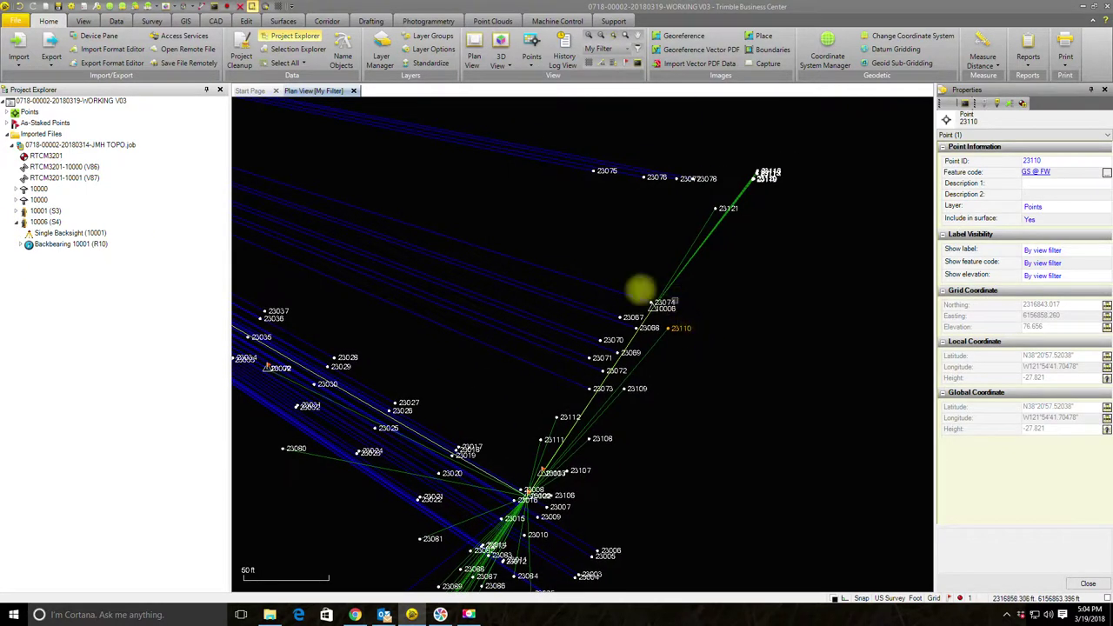
click(22, 244)
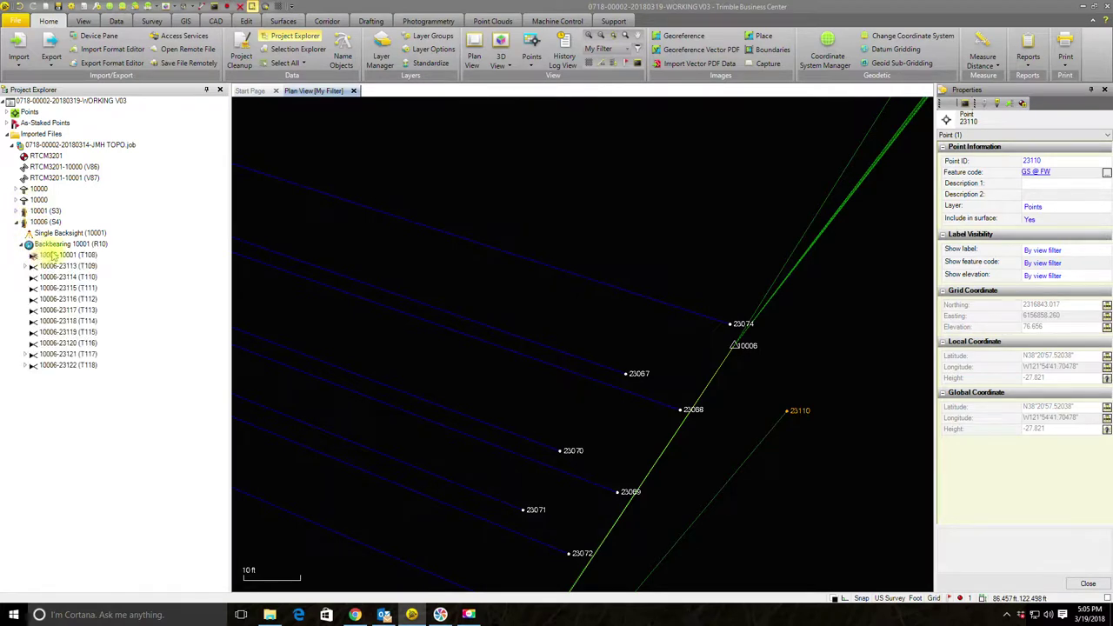
click(54, 255)
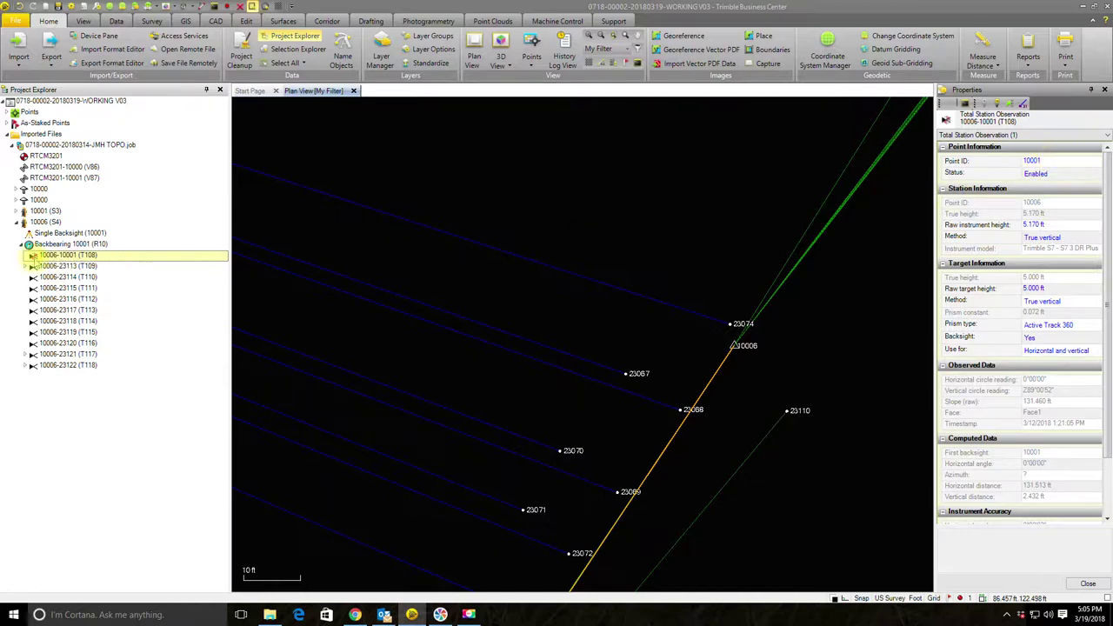
click(1022, 161)
scroll(1058, 495, down, 1)
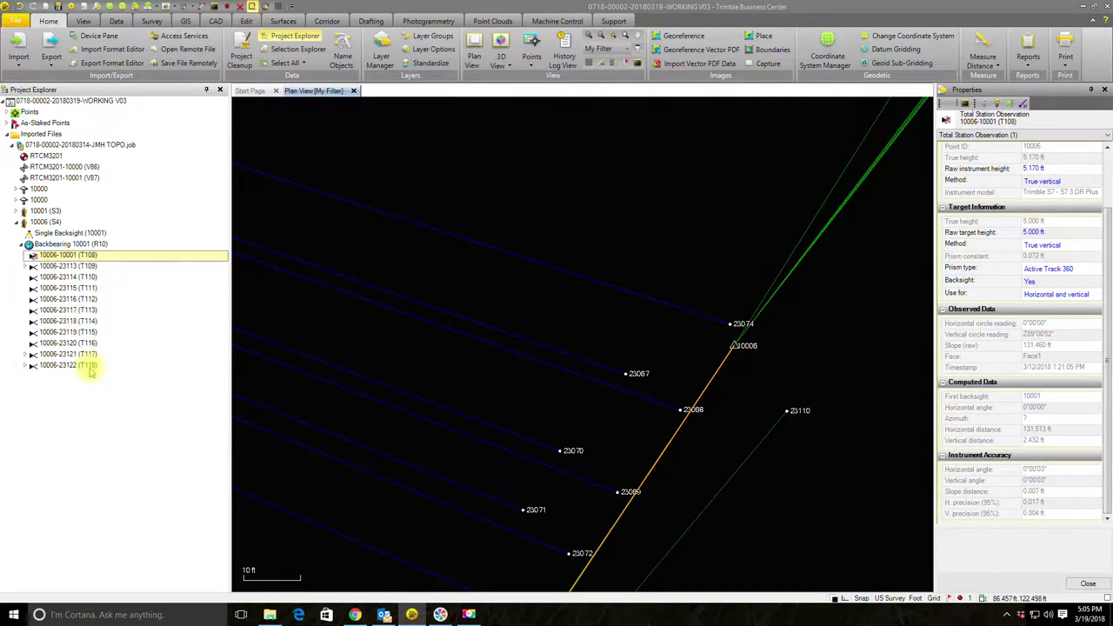
click(47, 365)
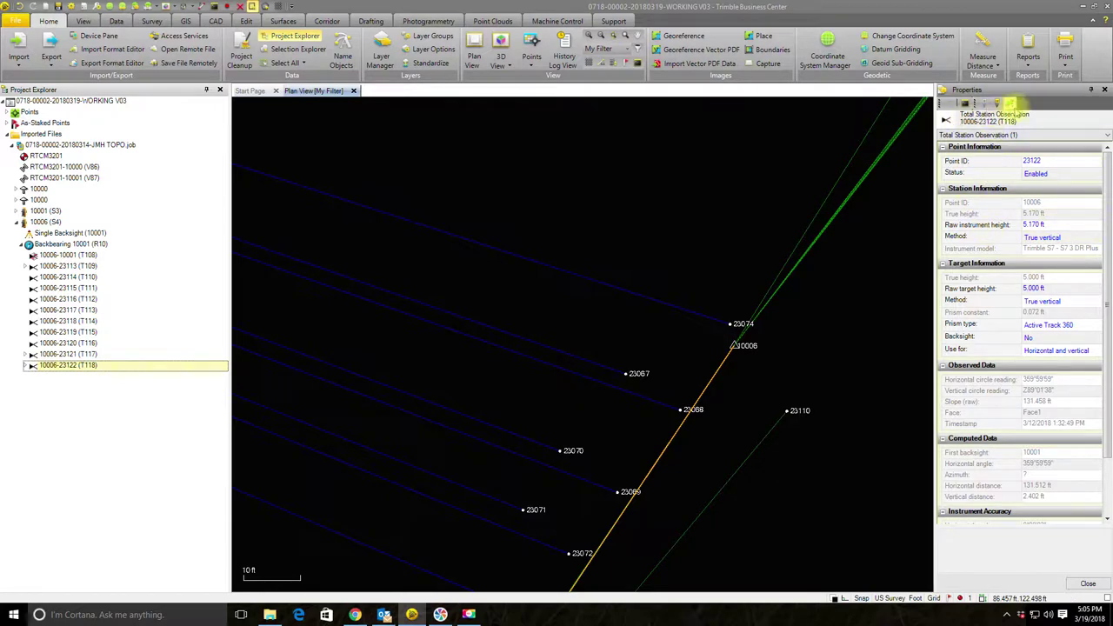
click(1010, 118)
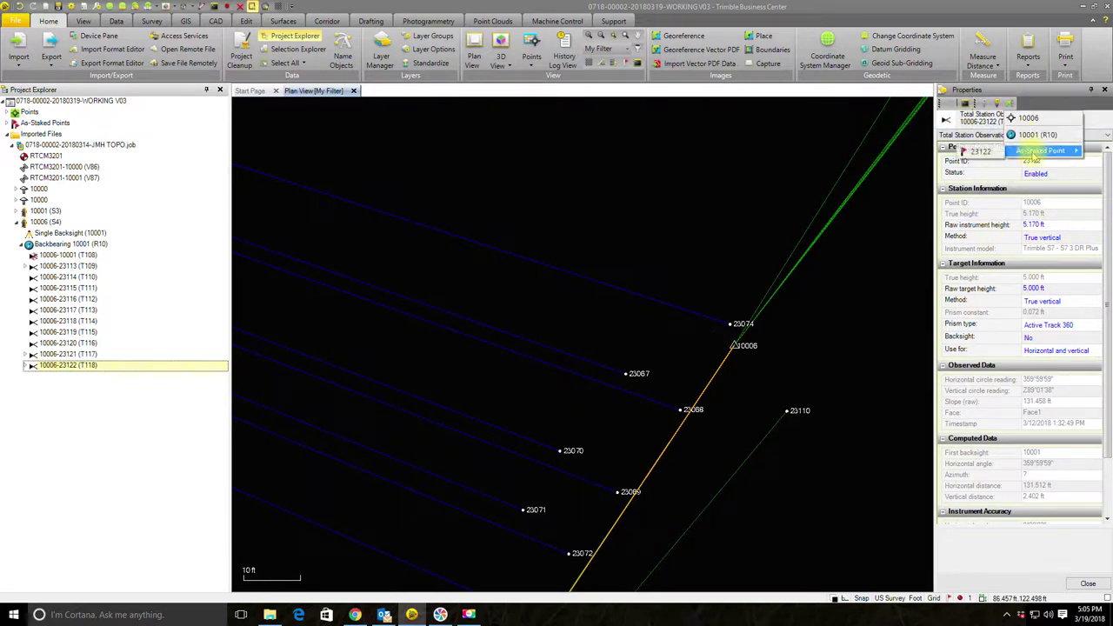
click(987, 152)
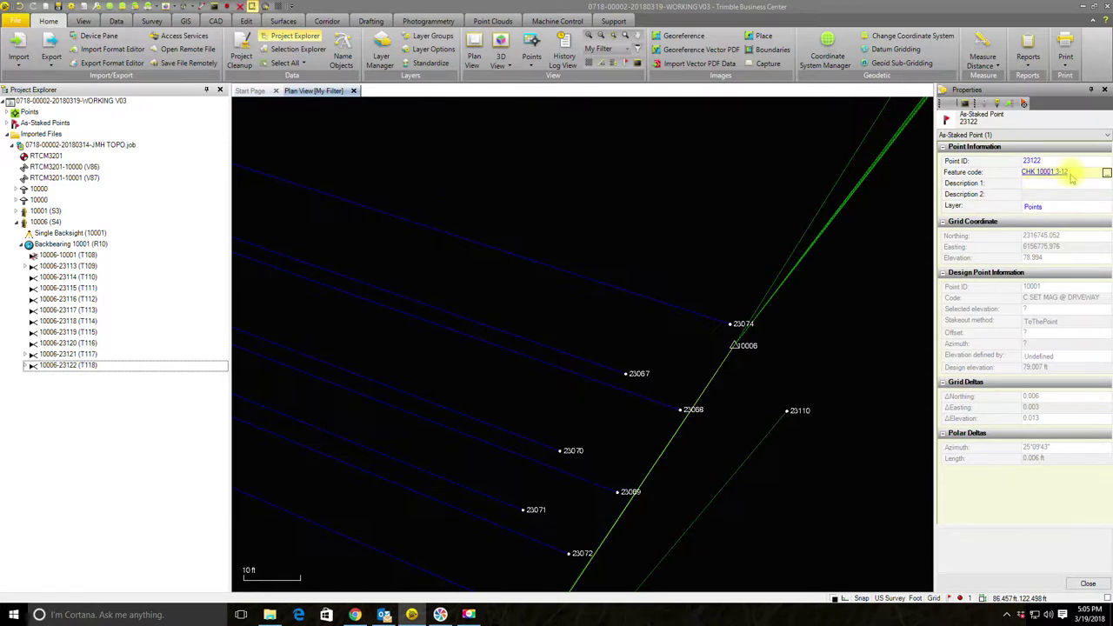
Step: Examine in the plan view how station 10006 relates to stations 10000 and 10001, its sideshots and the surrounding RTK vectors
scroll(750, 407, down, 3)
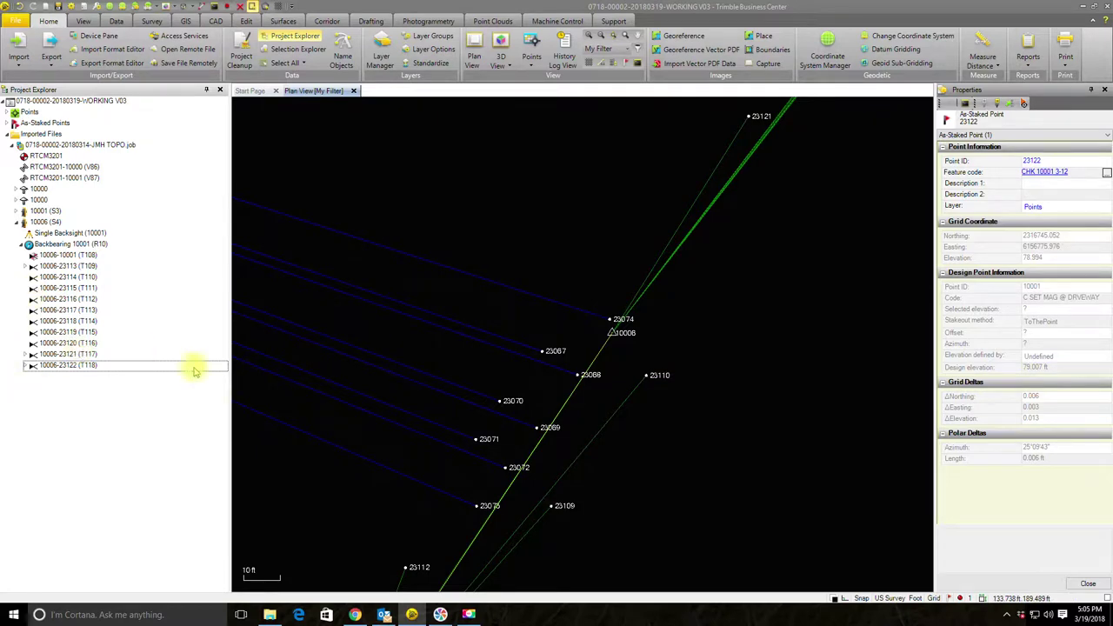
scroll(472, 360, down, 3)
scroll(530, 345, up, 3)
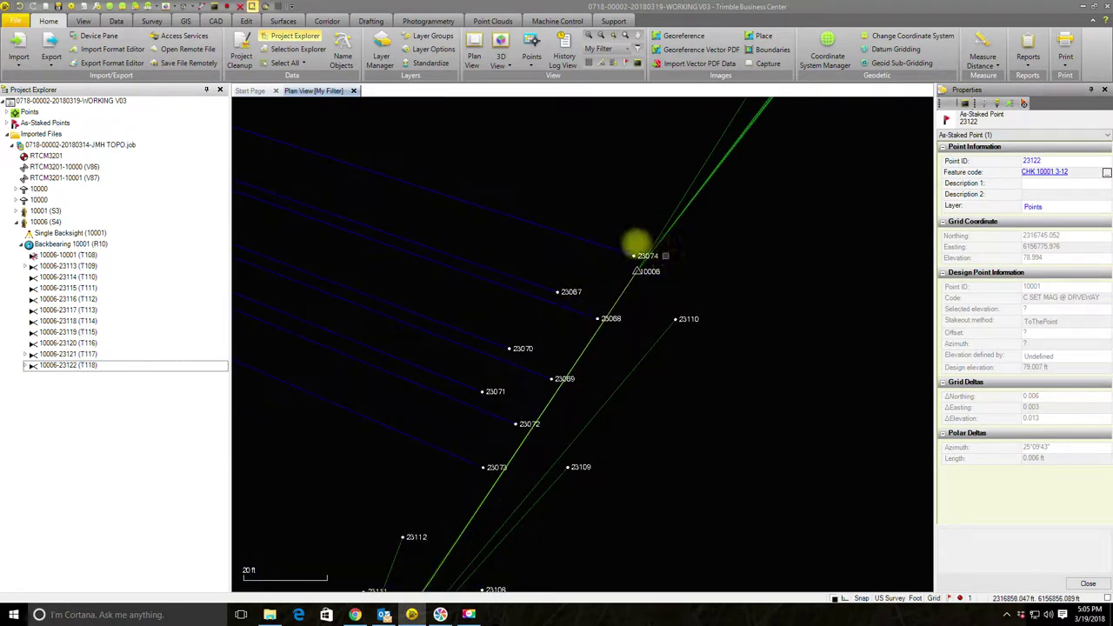
scroll(639, 272, up, 2)
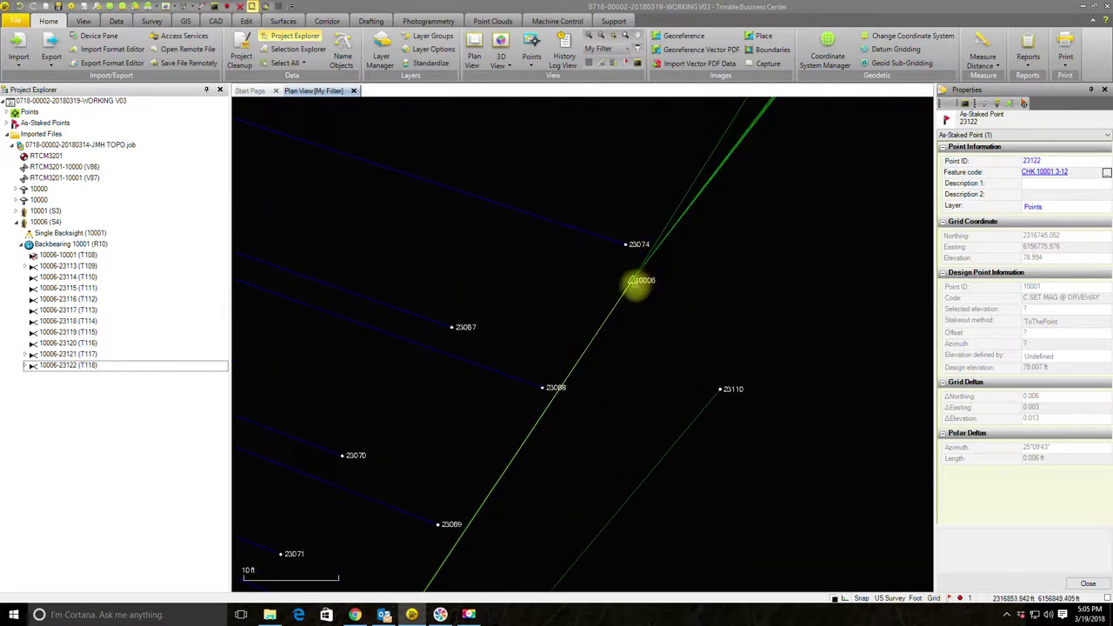
scroll(661, 279, down, 4)
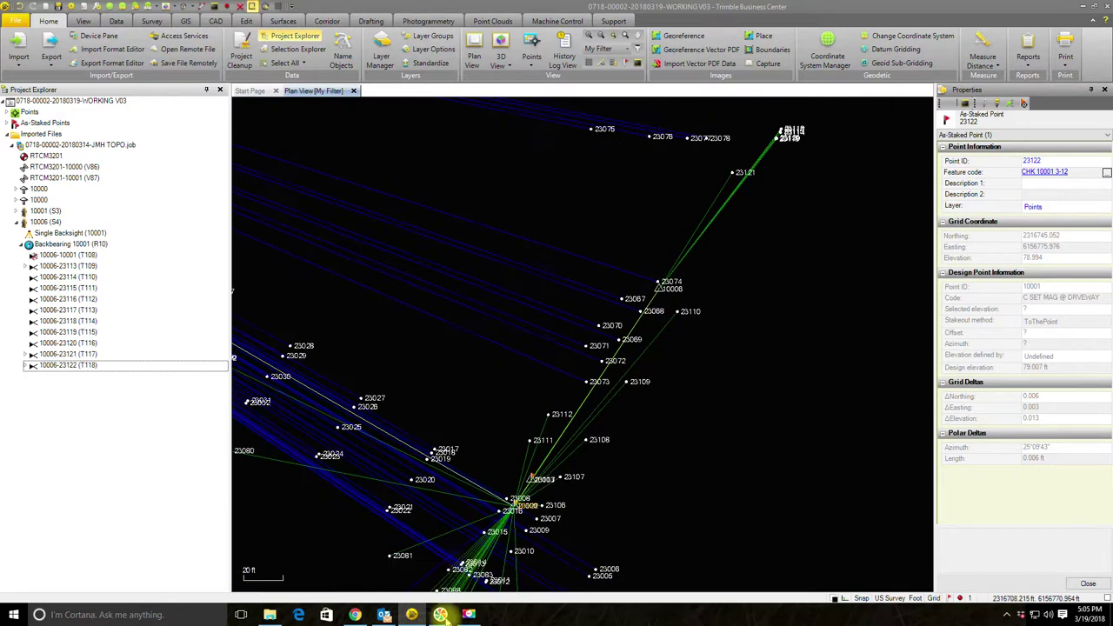
scroll(687, 313, up, 2)
scroll(629, 282, down, 4)
scroll(419, 509, down, 3)
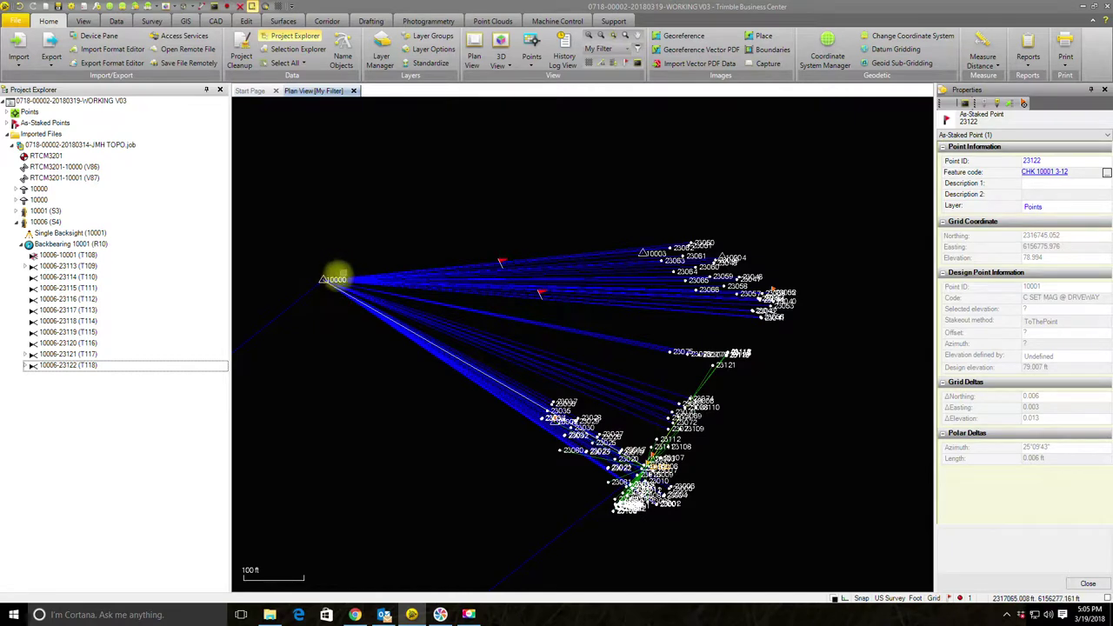
scroll(706, 365, up, 5)
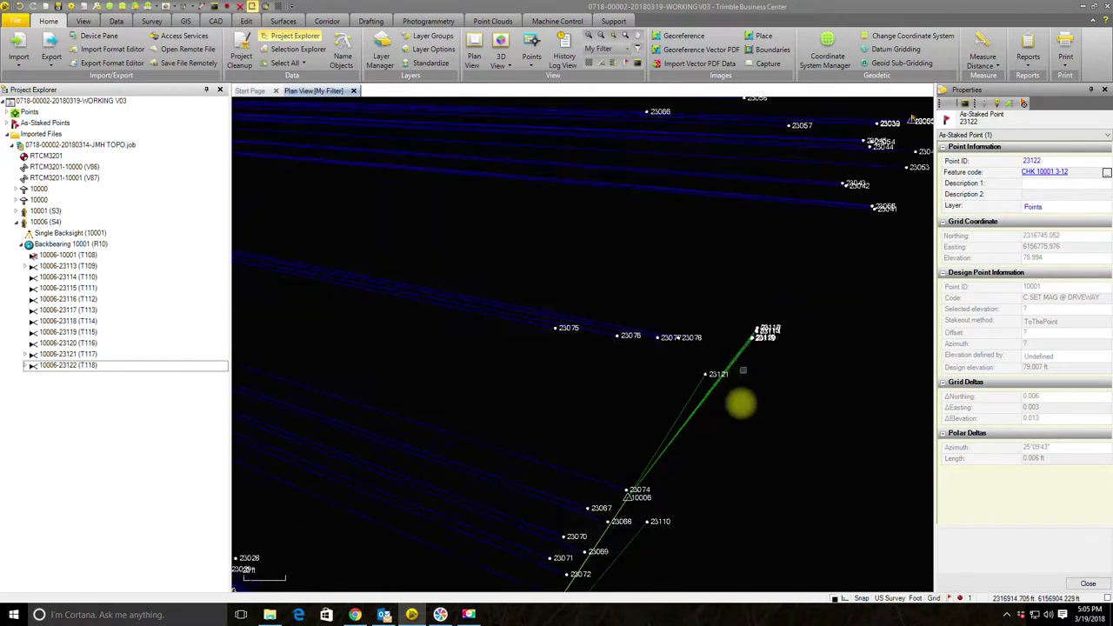
scroll(666, 372, down, 3)
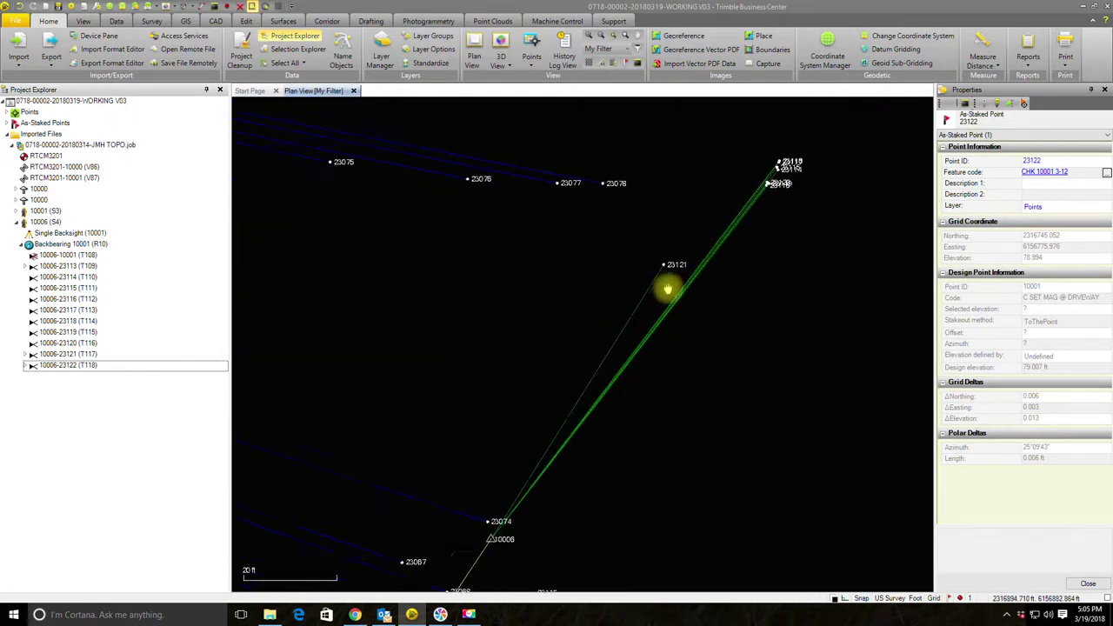
scroll(499, 371, up, 3)
scroll(556, 430, up, 2)
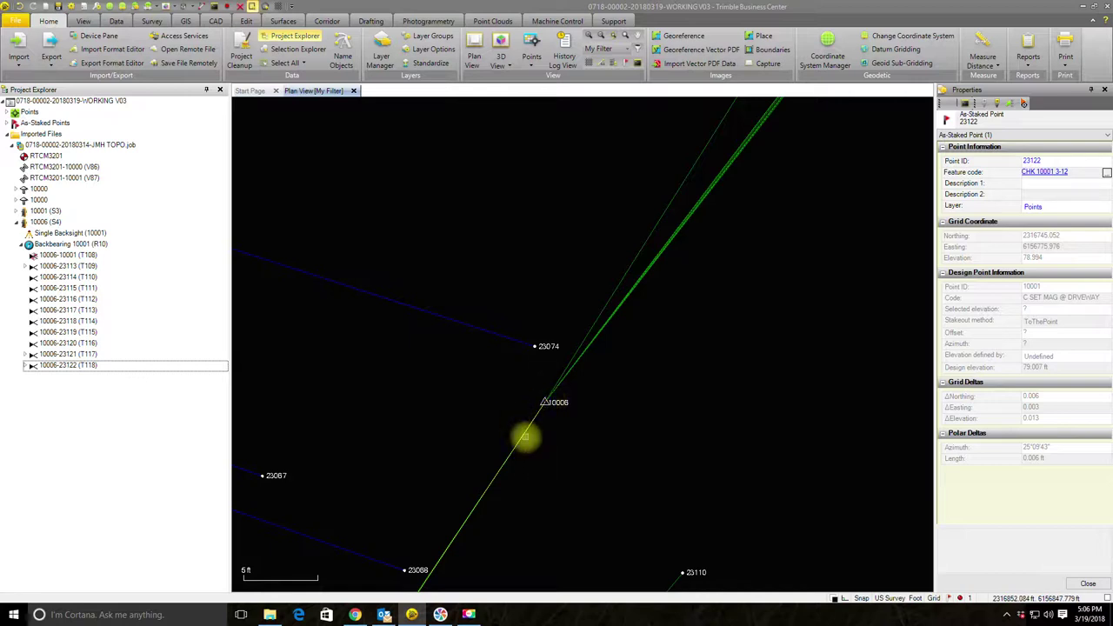
scroll(539, 403, up, 1)
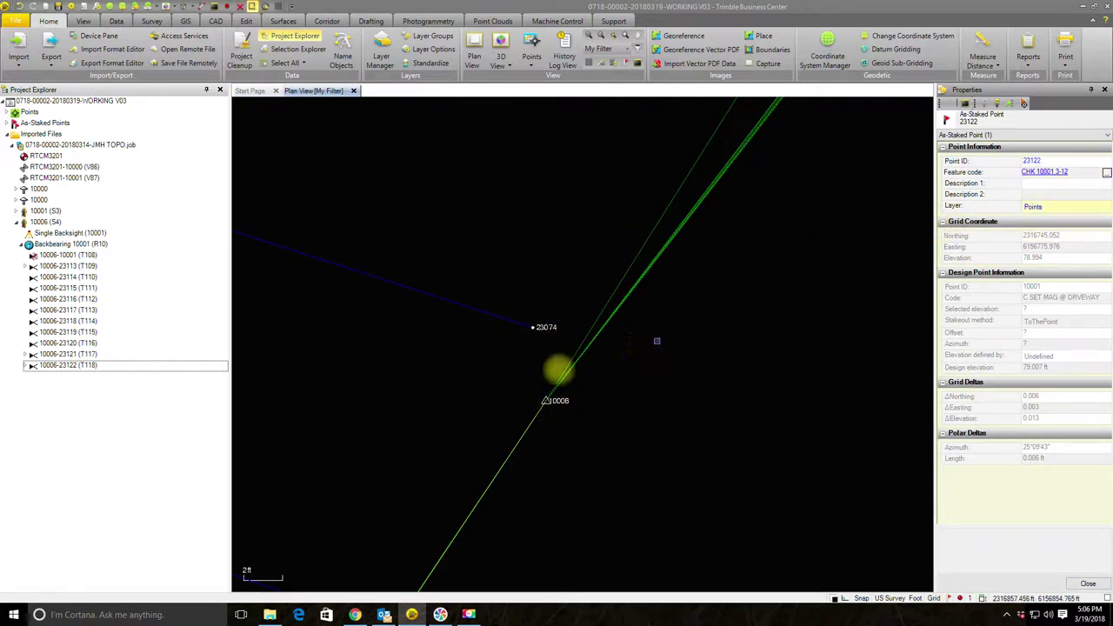
scroll(521, 382, down, 4)
scroll(522, 383, down, 2)
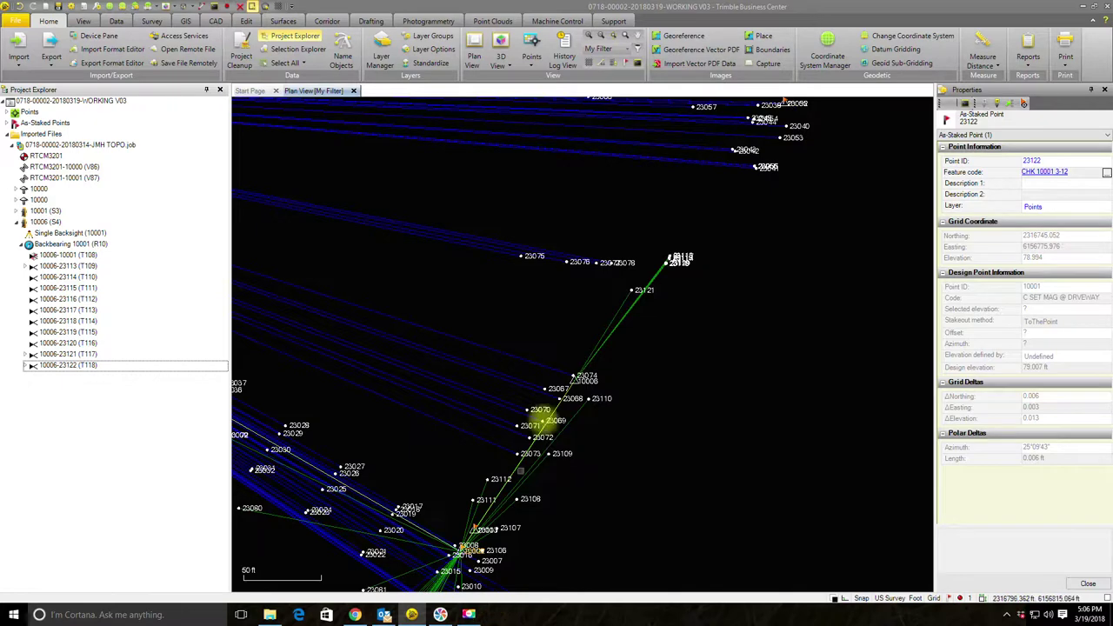
scroll(566, 398, up, 2)
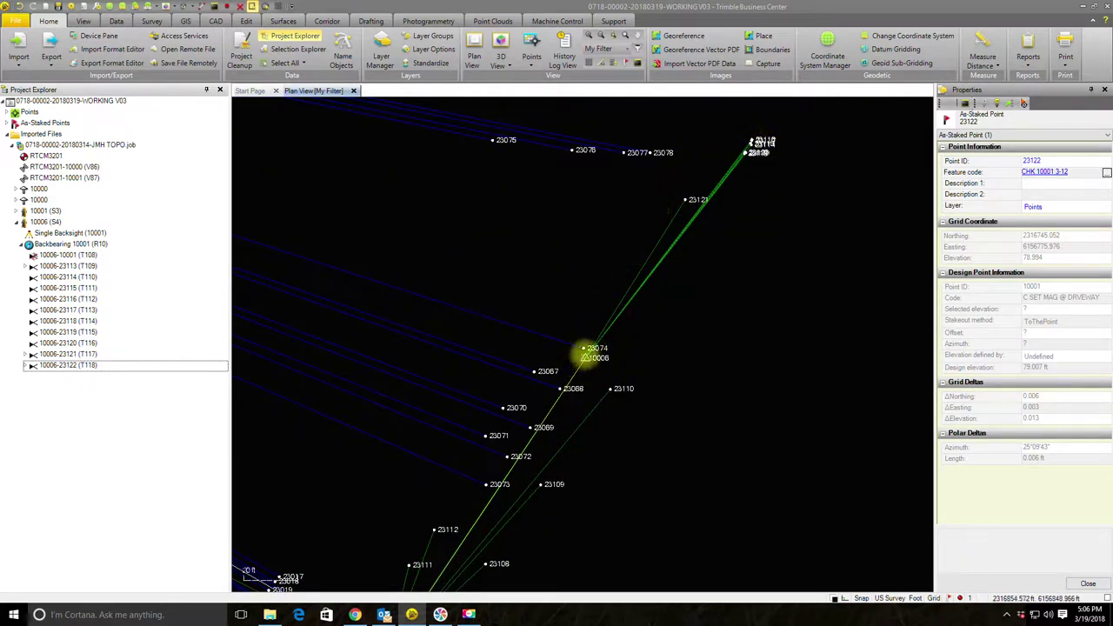
scroll(586, 365, down, 4)
scroll(575, 381, up, 5)
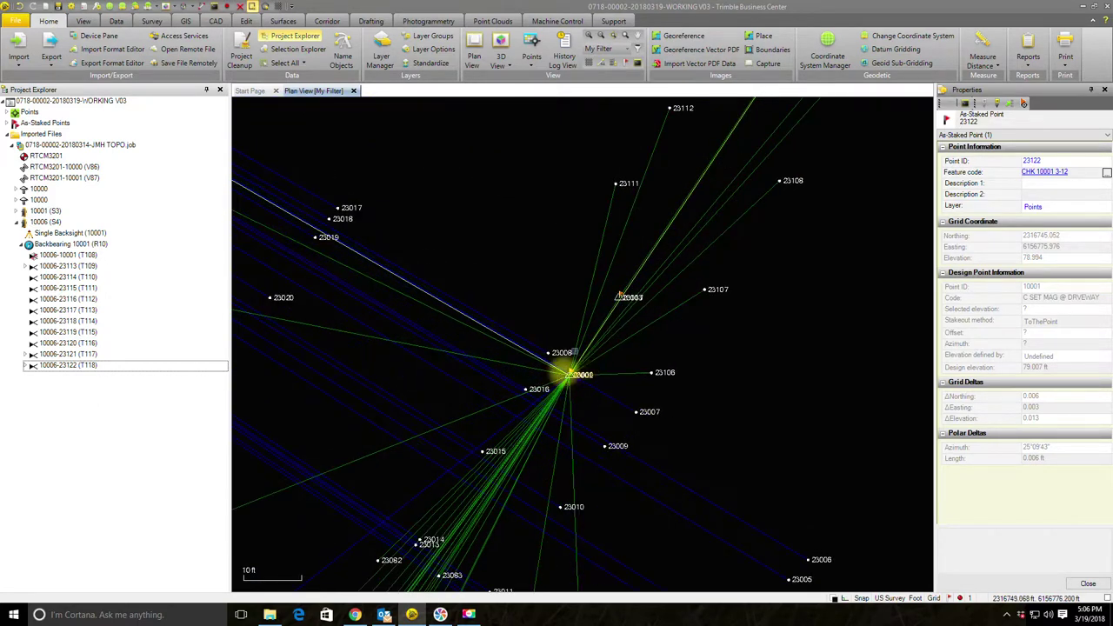
scroll(608, 366, down, 2)
middle_drag(761, 155, 581, 381)
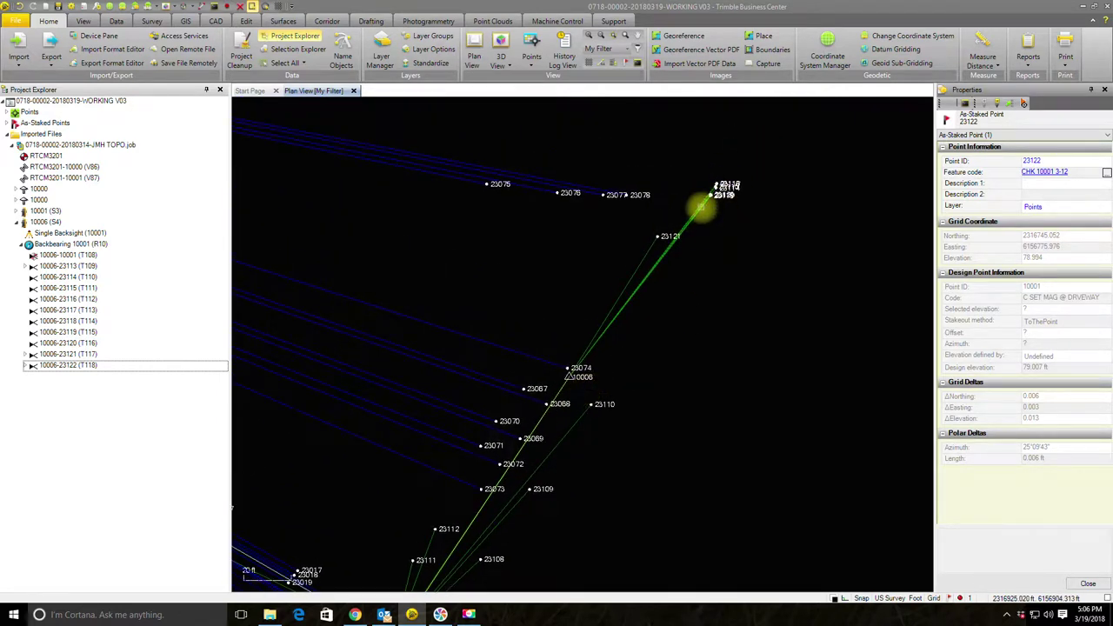
click(90, 366)
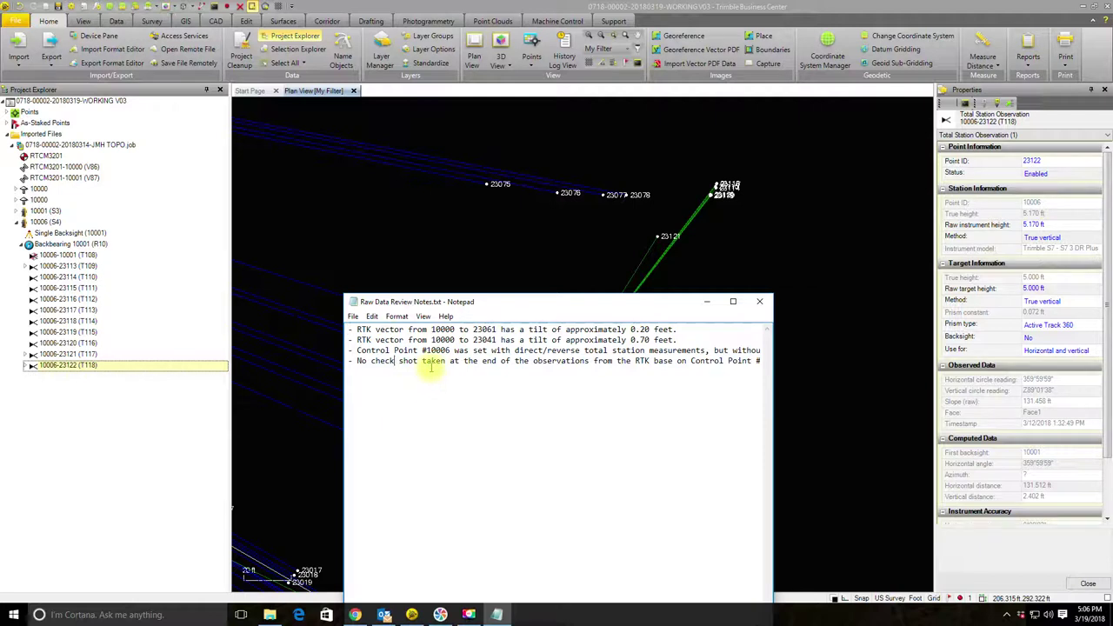
Step: Add to Raw Data Review Notes.txt: "Multiple ending backsight checks were forgotten. Backsight check from total station set-up at Control Point #10006 was not on an independent point."
key(End)
key(Return)
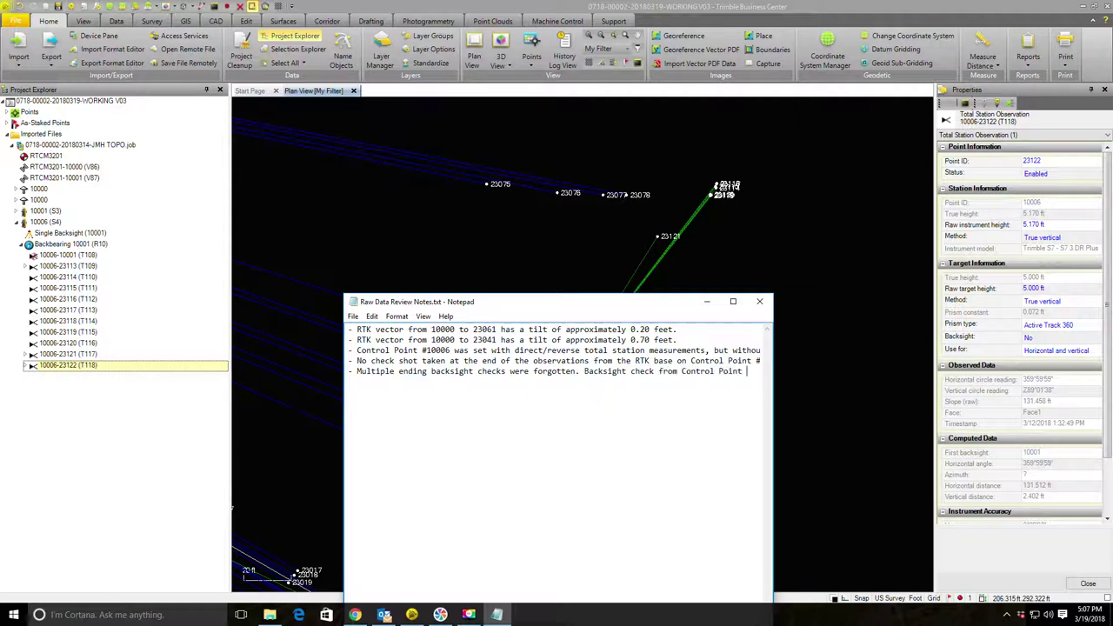
text(0006)
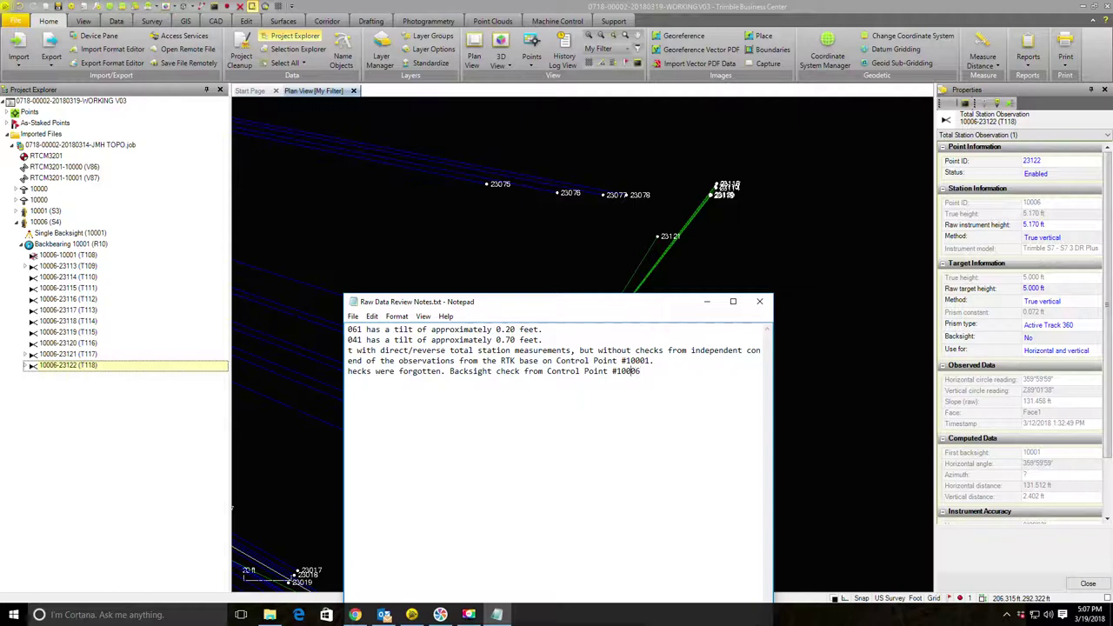
text(setl station set)
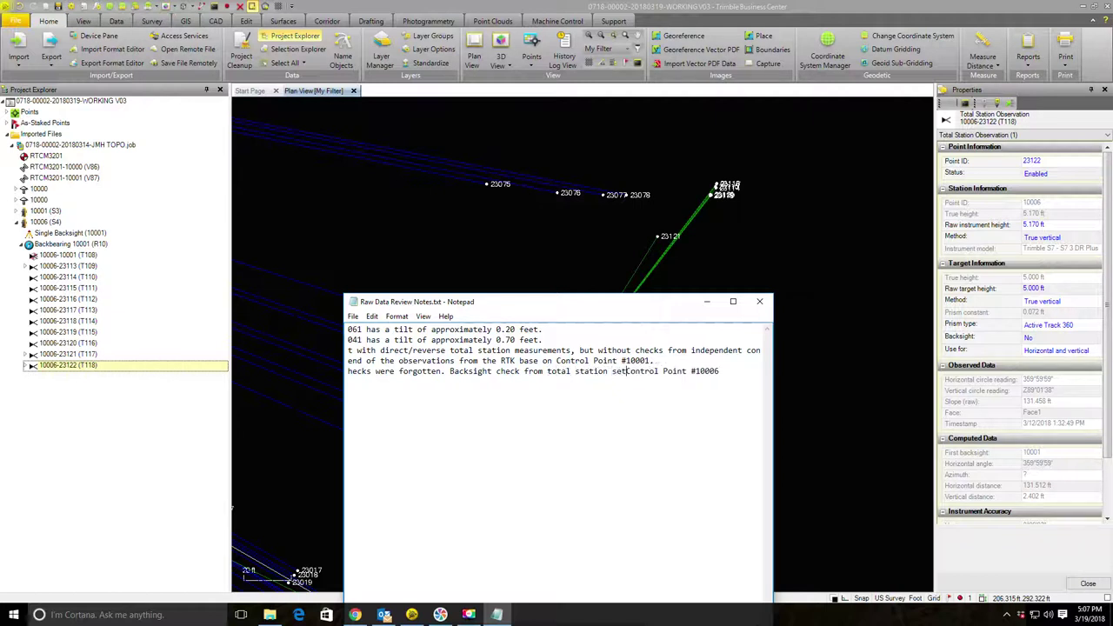
text(-up at )
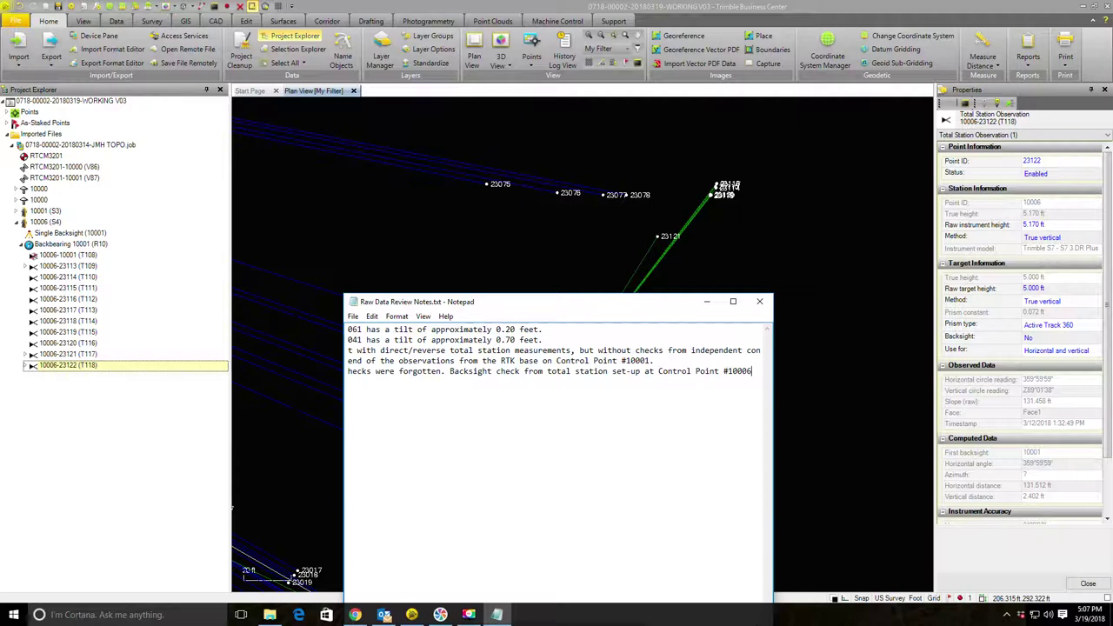
text( was not on an independ)
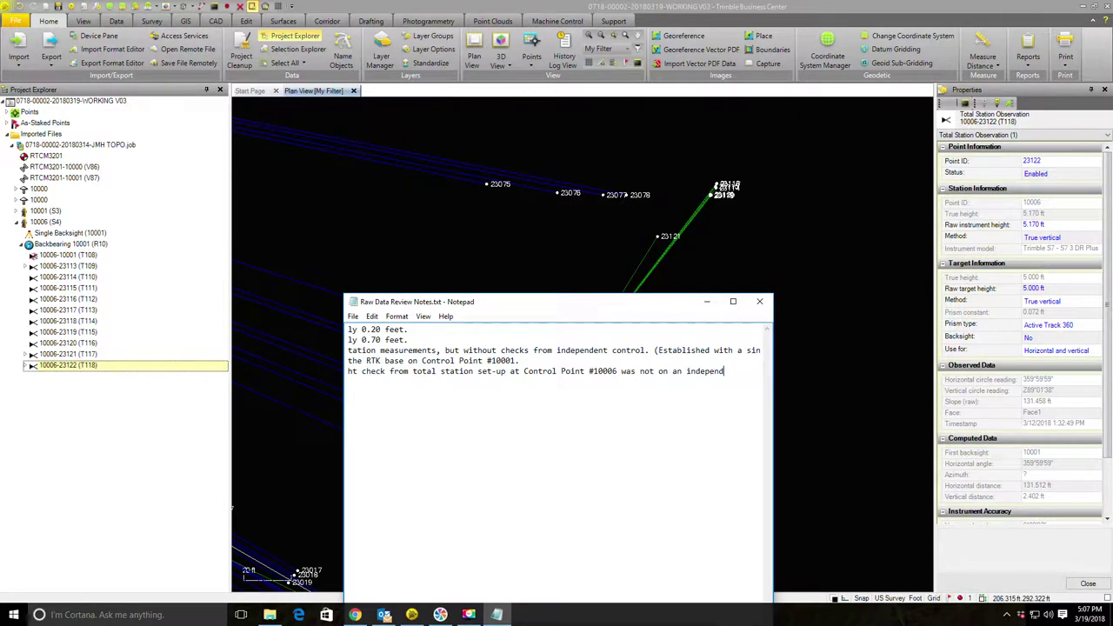
text(nt.)
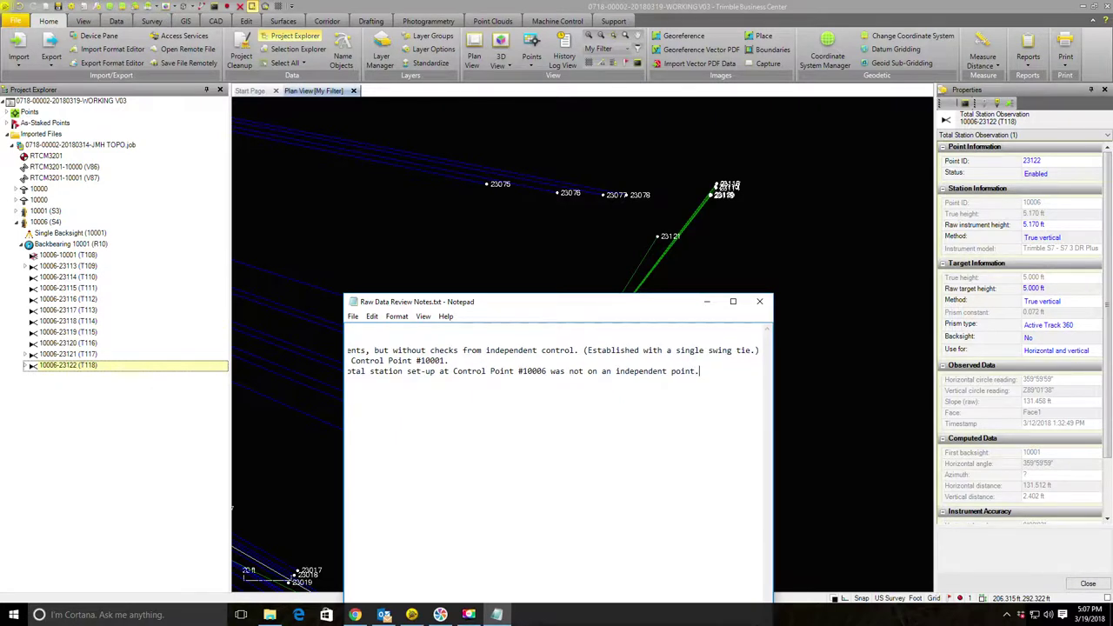
Step: Save the raw data review notes and close the text file to return to the survey project
click(354, 318)
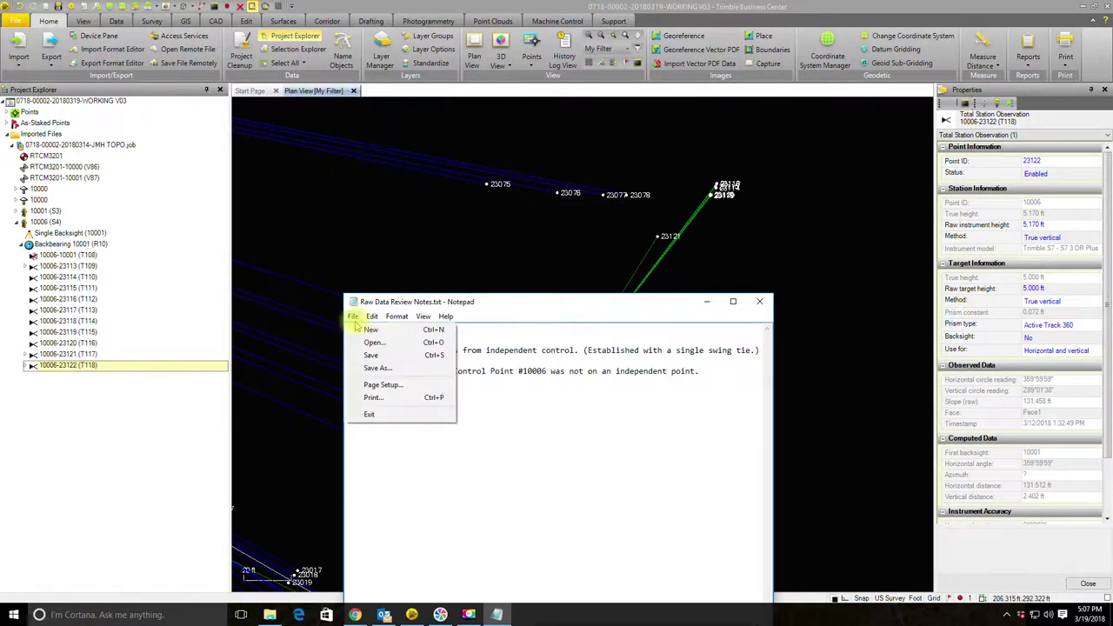
click(374, 359)
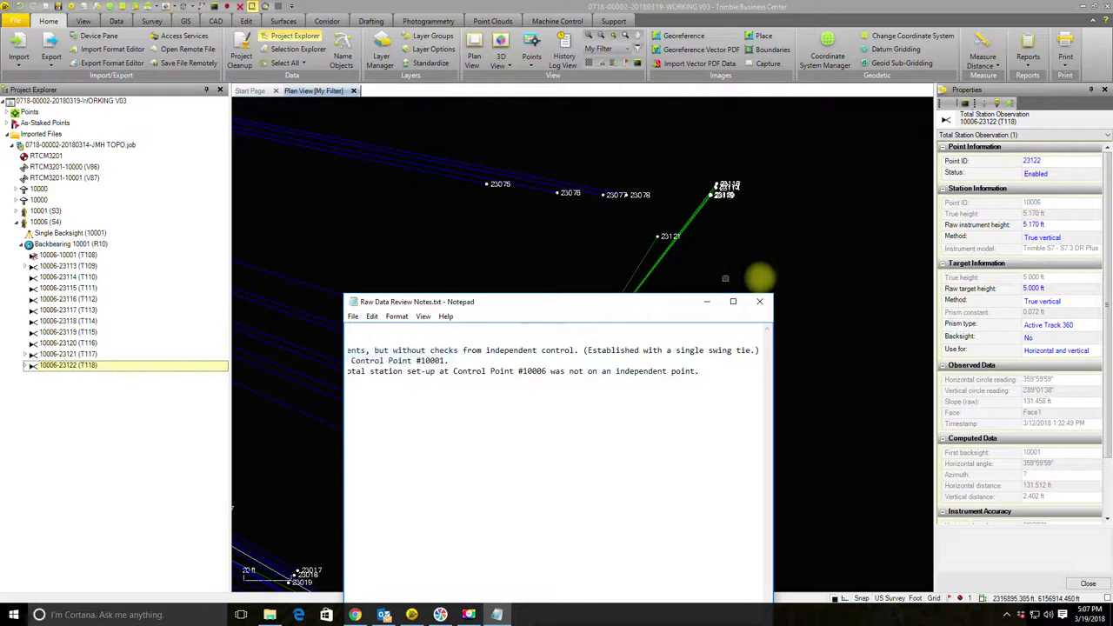
click(759, 301)
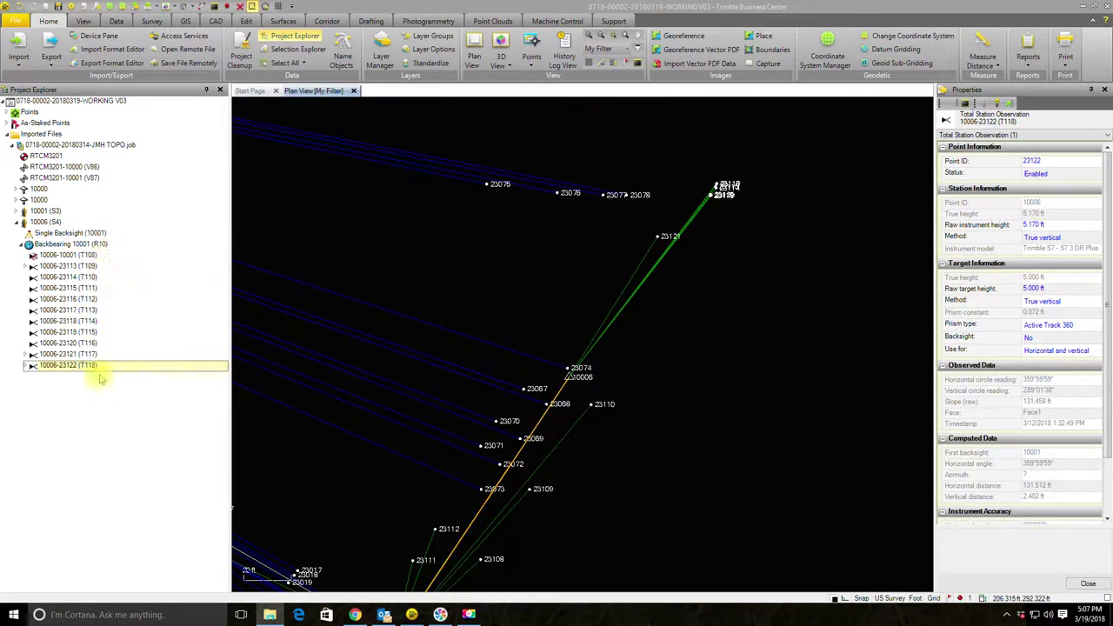
middle_drag(663, 166, 543, 439)
scroll(544, 439, up, 2)
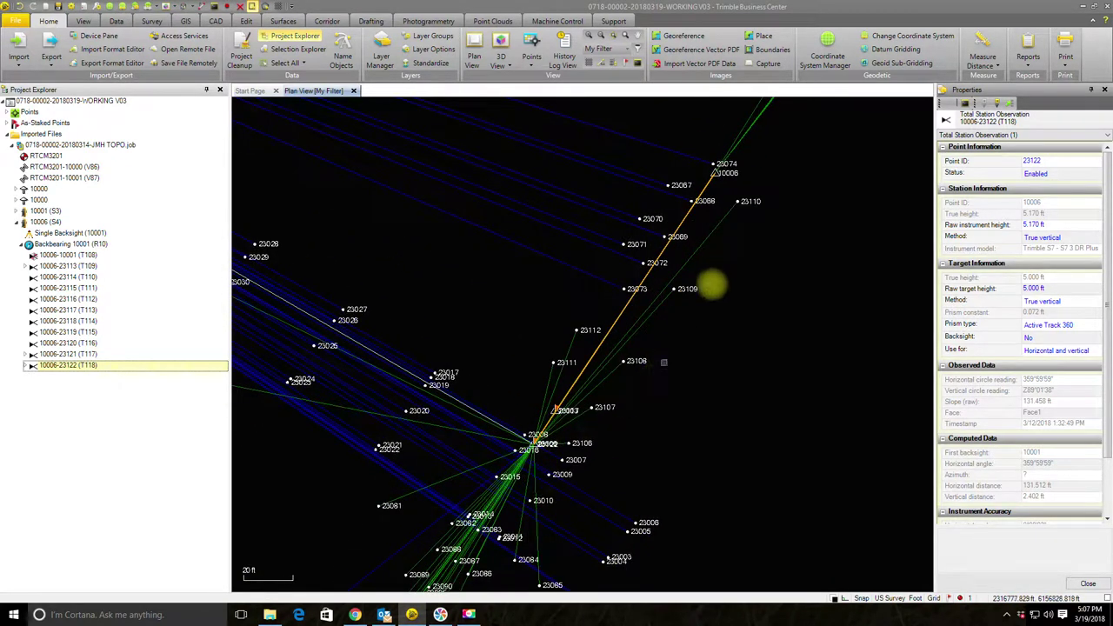
middle_drag(713, 281, 594, 402)
scroll(608, 321, up, 3)
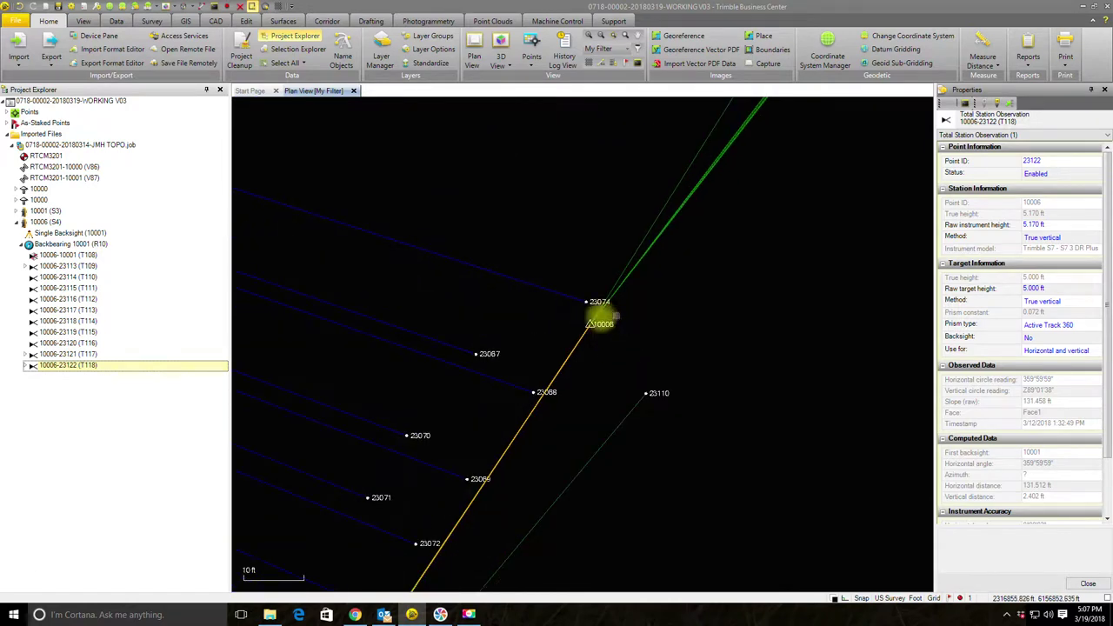
scroll(589, 311, down, 3)
middle_drag(673, 243, 604, 415)
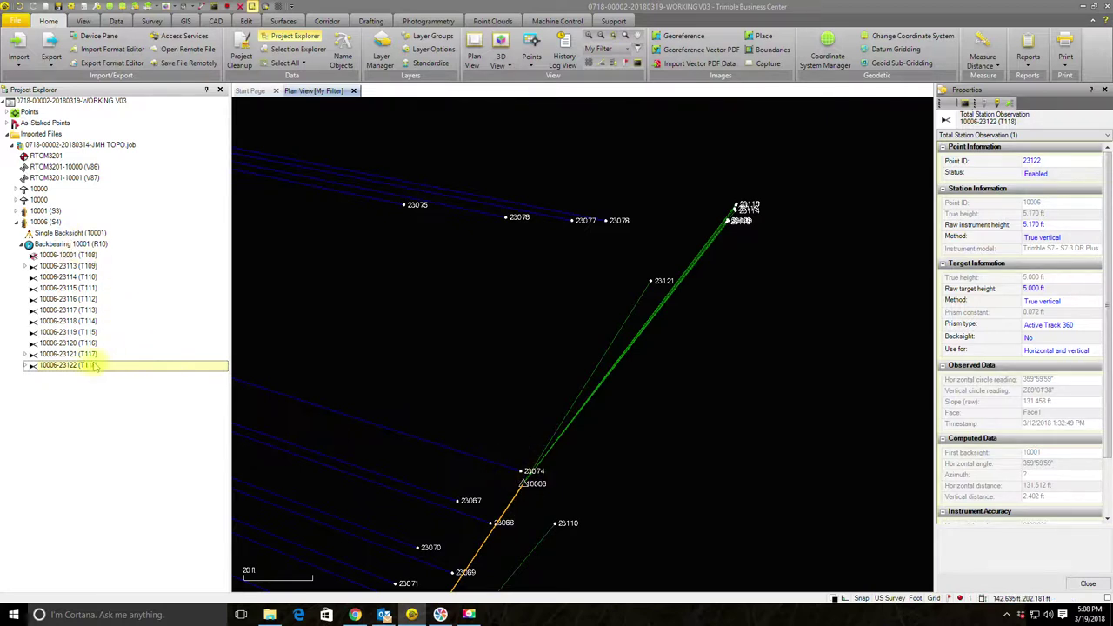
click(79, 298)
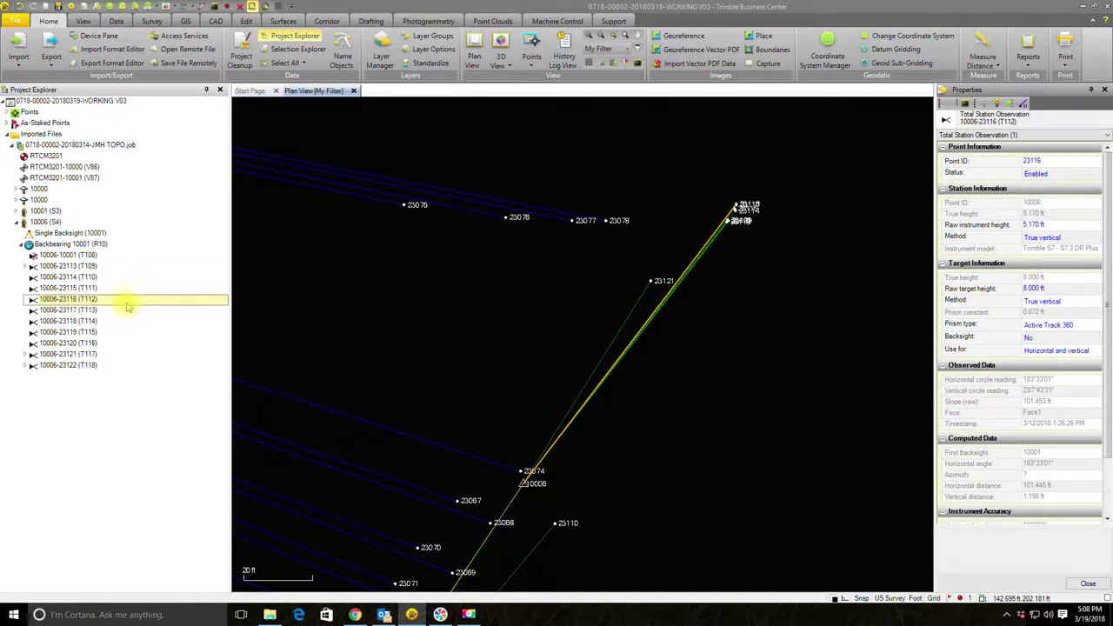
click(90, 312)
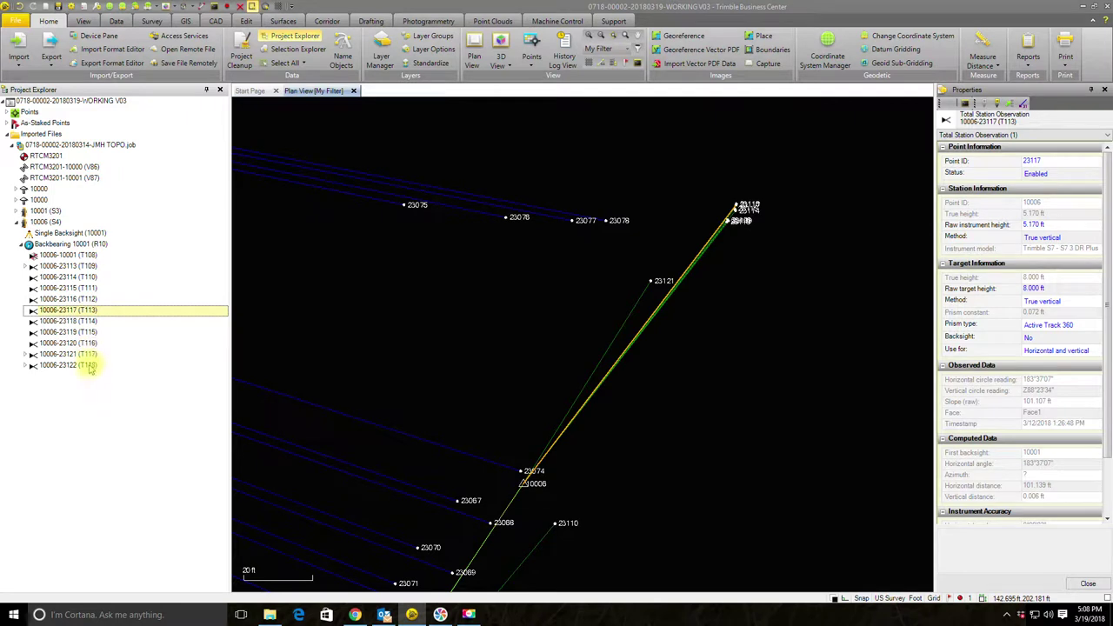
shift+click(87, 365)
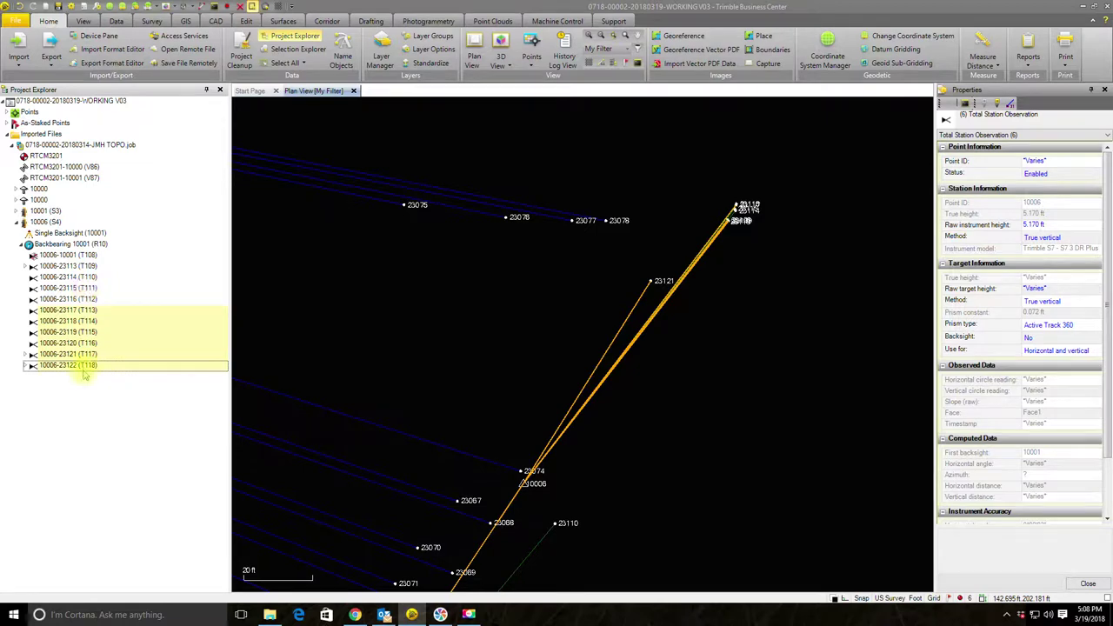
click(352, 318)
scroll(597, 298, down, 5)
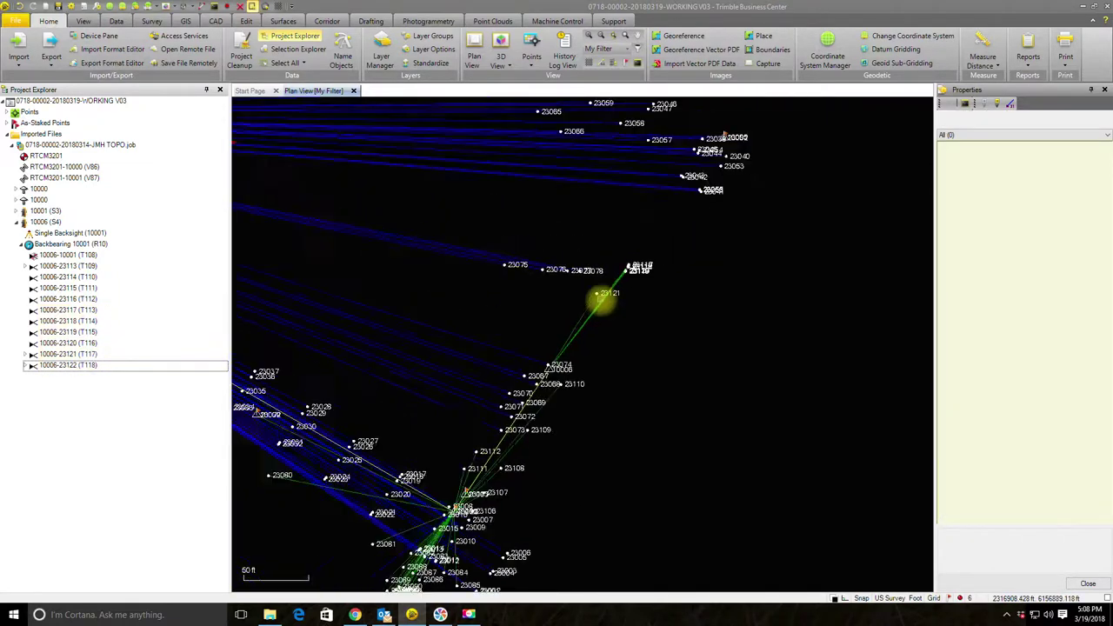
scroll(472, 340, down, 3)
middle_drag(472, 340, 721, 298)
scroll(566, 298, down, 3)
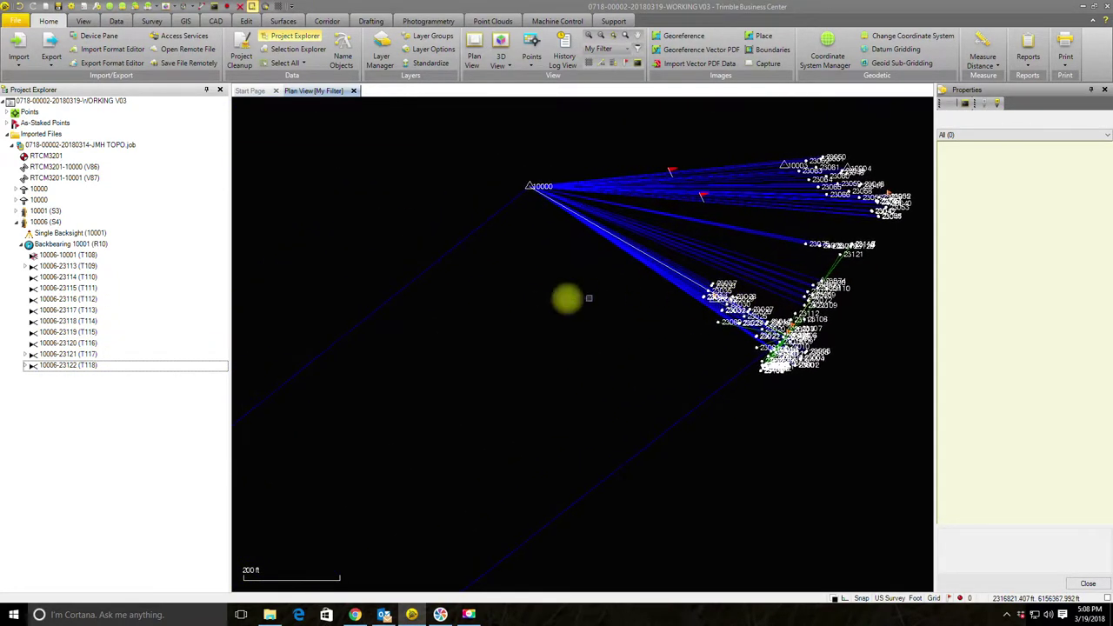
middle_drag(778, 204, 706, 258)
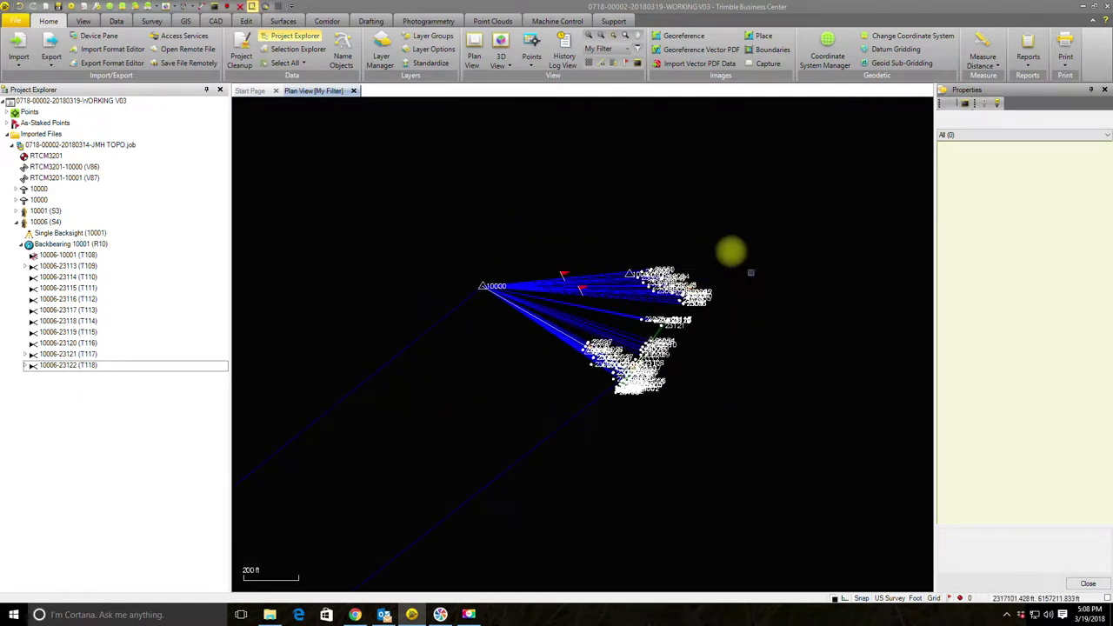
click(18, 223)
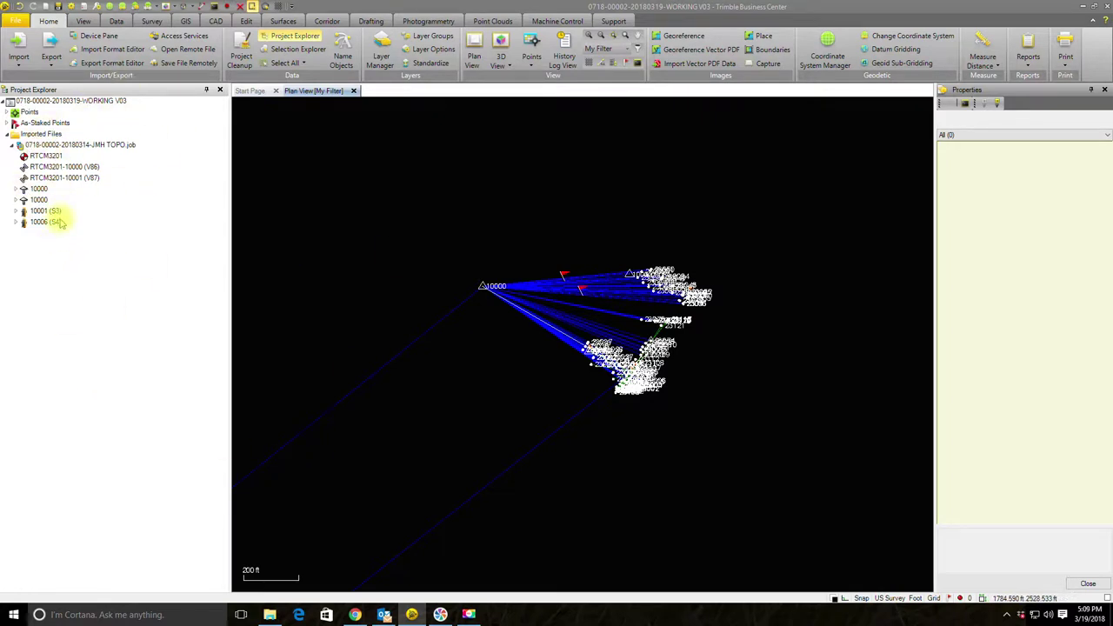
click(73, 146)
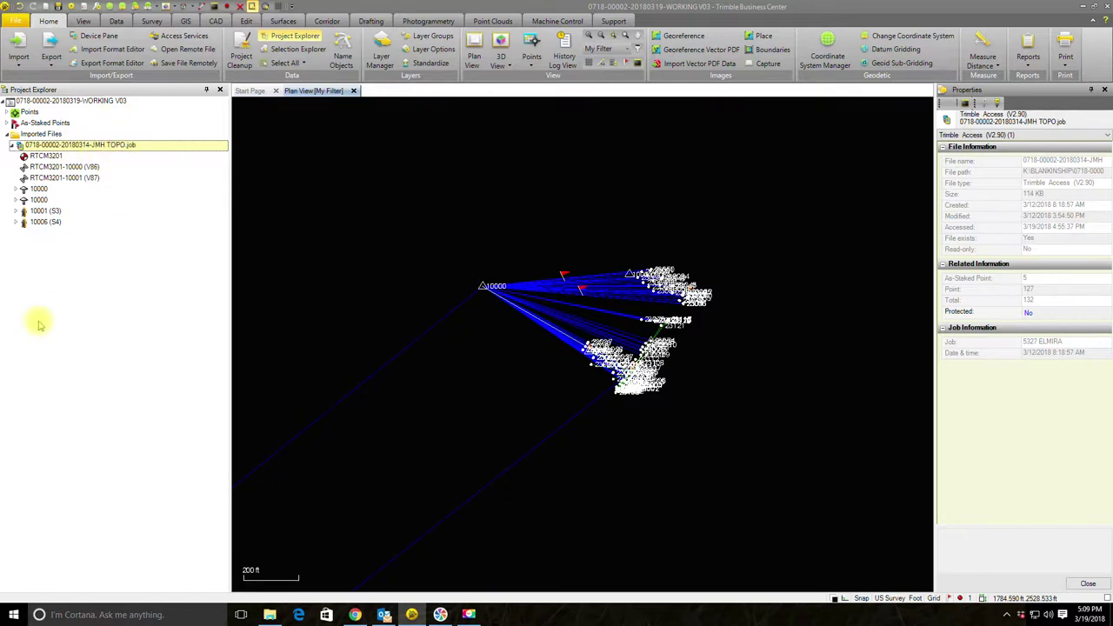
Step: Look through the contents of both 10000 RTK bases and total station setups 10001 (S3) and 10006 (S4), leaving each one collapsed
click(17, 189)
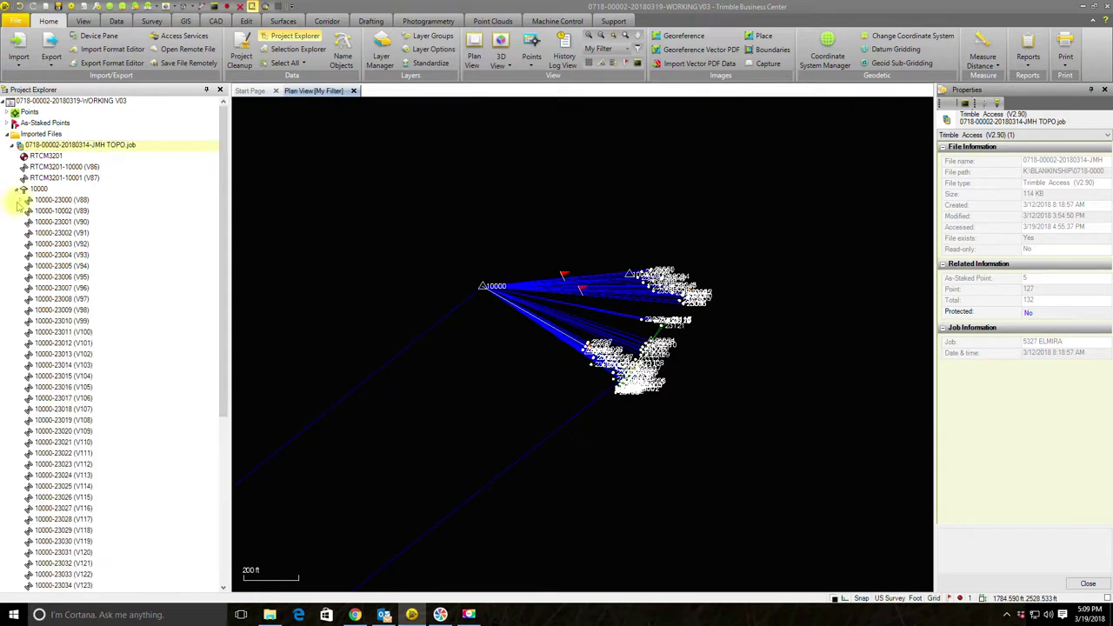
click(19, 190)
click(19, 201)
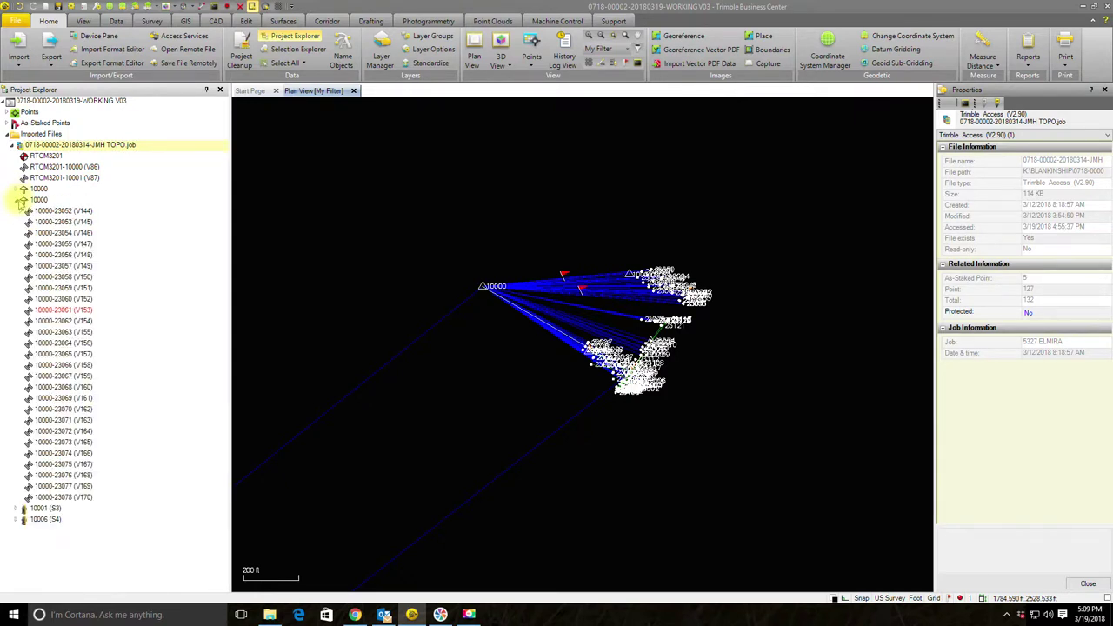
click(19, 201)
click(19, 212)
click(18, 211)
click(18, 222)
click(18, 222)
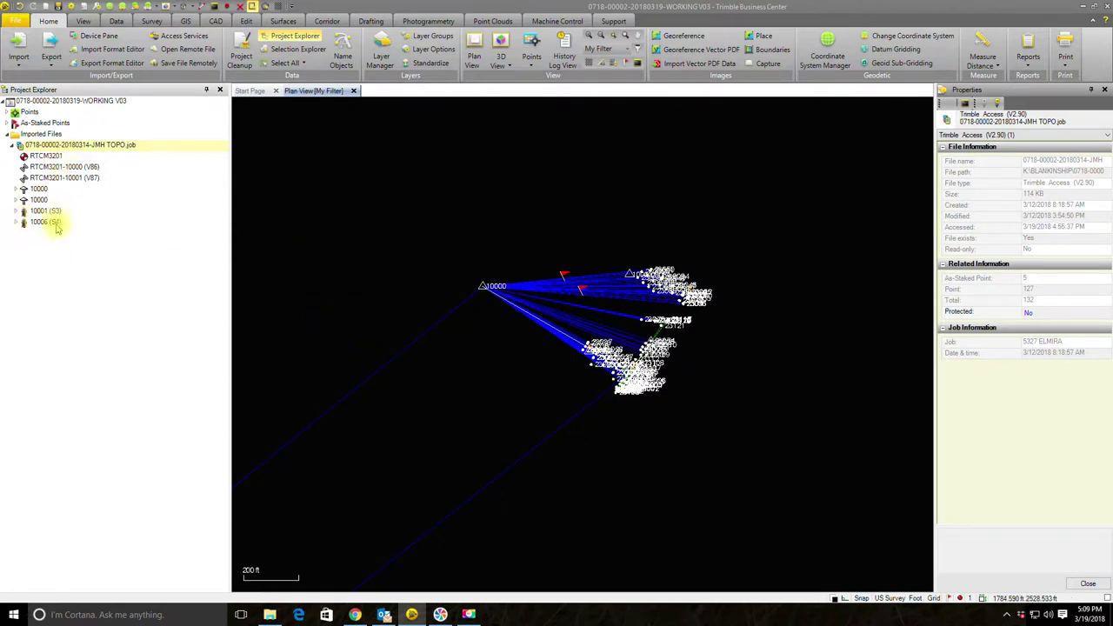
Step: Examine in the plan view how the site's control ties back to the distant reference station RTCM3201
scroll(666, 318, down, 2)
middle_drag(570, 415, 626, 275)
scroll(627, 275, down, 2)
middle_drag(588, 368, 718, 151)
scroll(684, 267, down, 4)
middle_drag(790, 165, 826, 213)
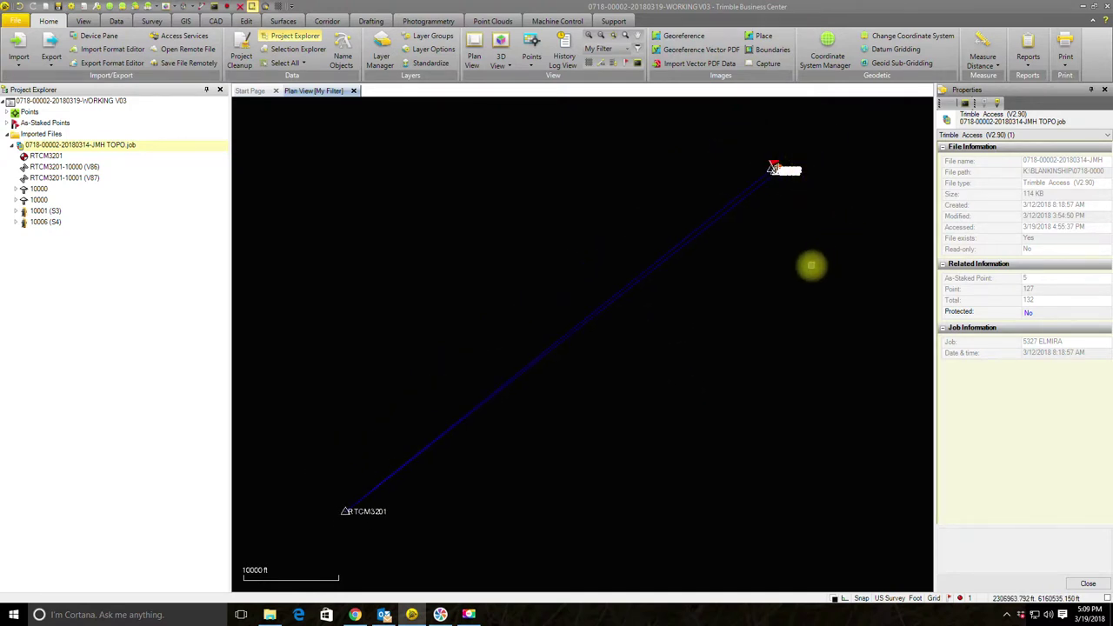